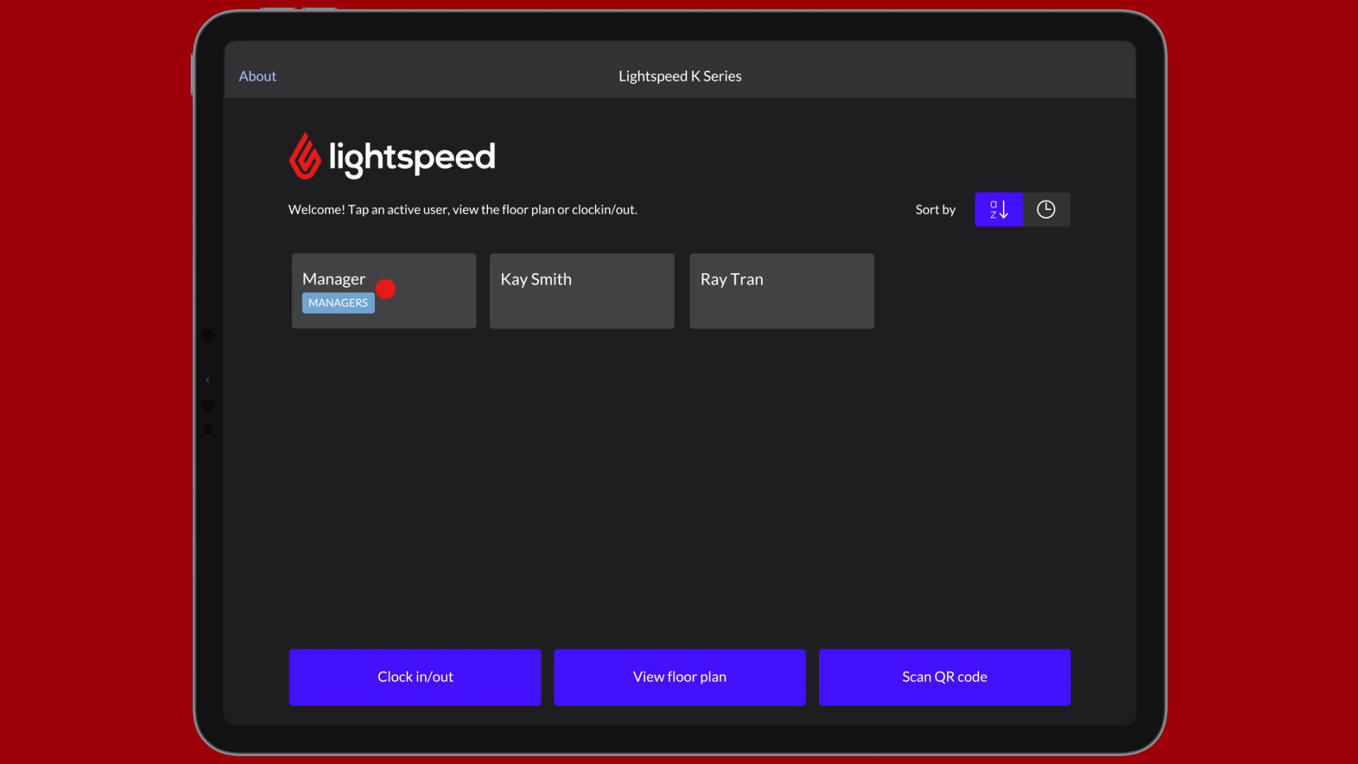
# Step: Sign in as Manager and name the new order's tab 'Sam Green'
pyautogui.click(386, 288)
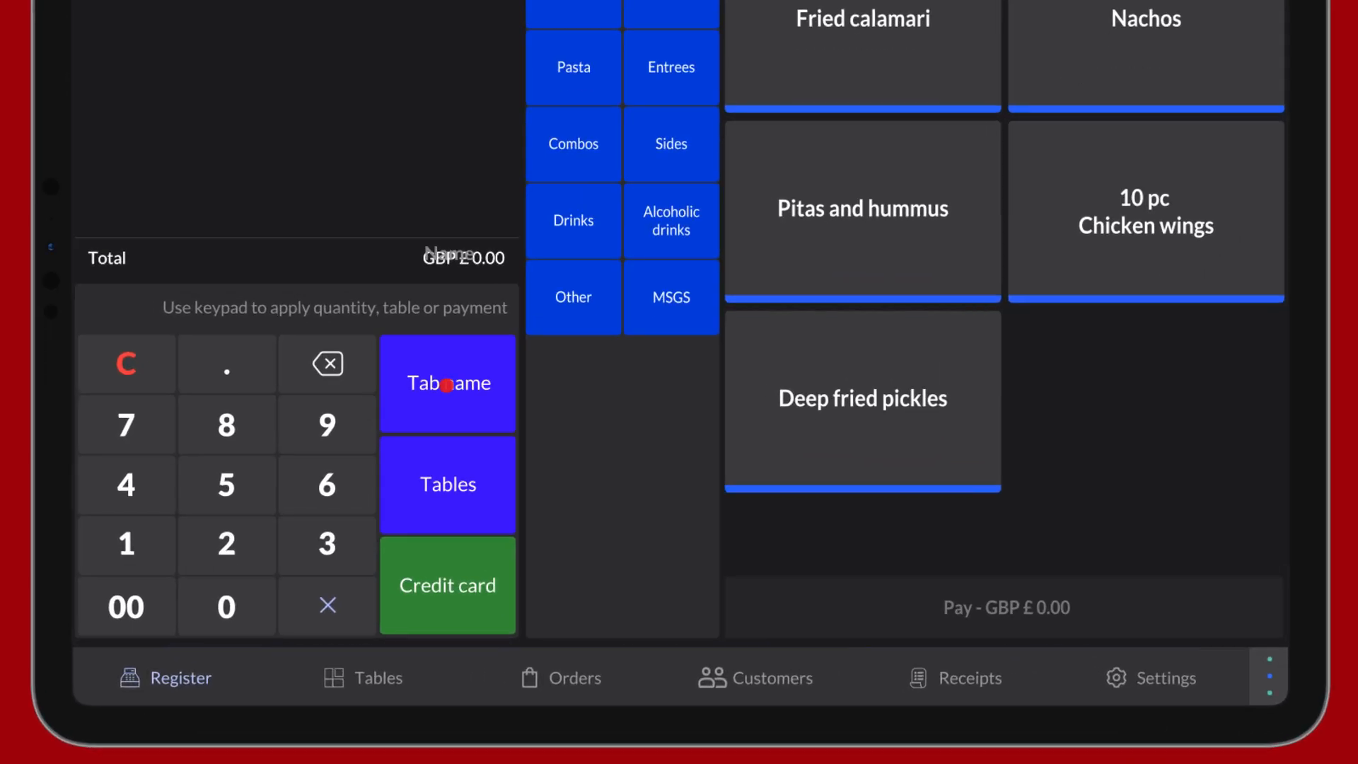
pyautogui.click(447, 386)
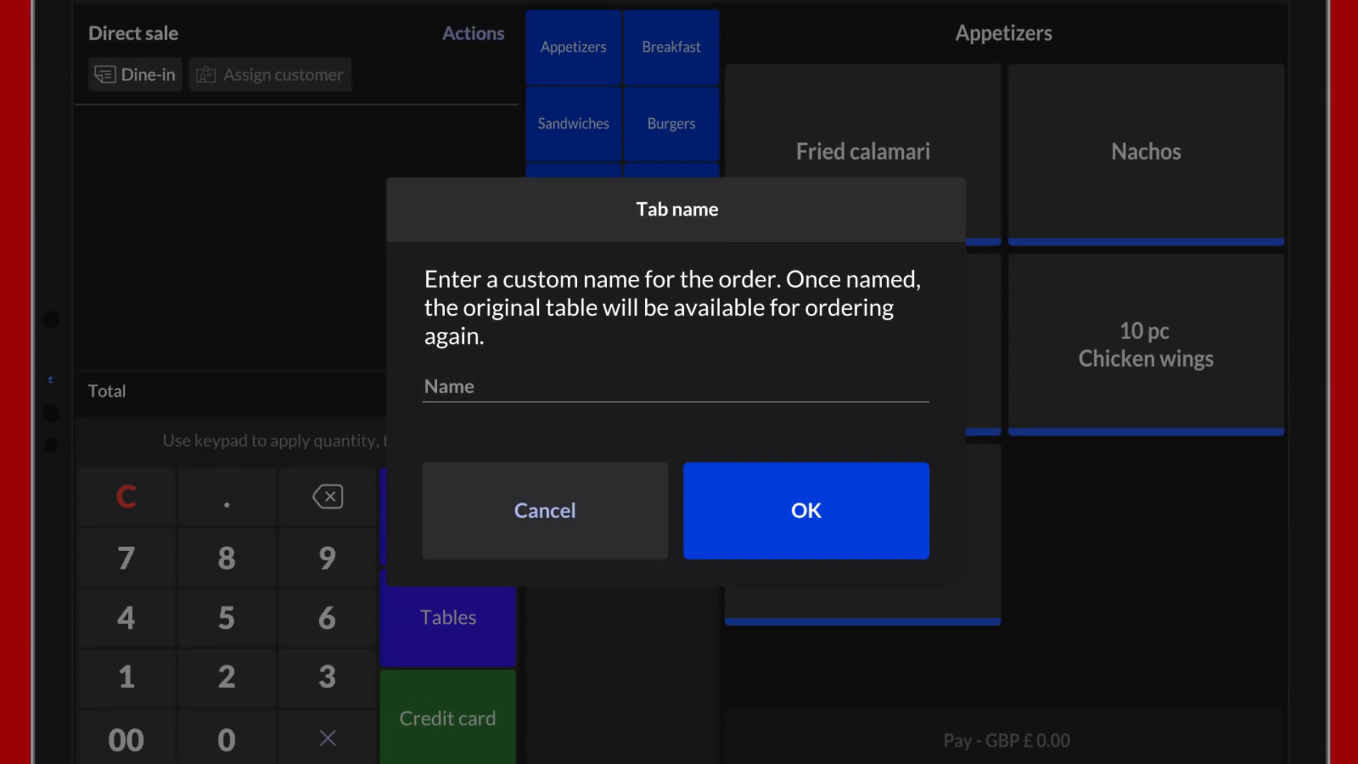
pyautogui.click(449, 386)
pyautogui.write('Sam Green')
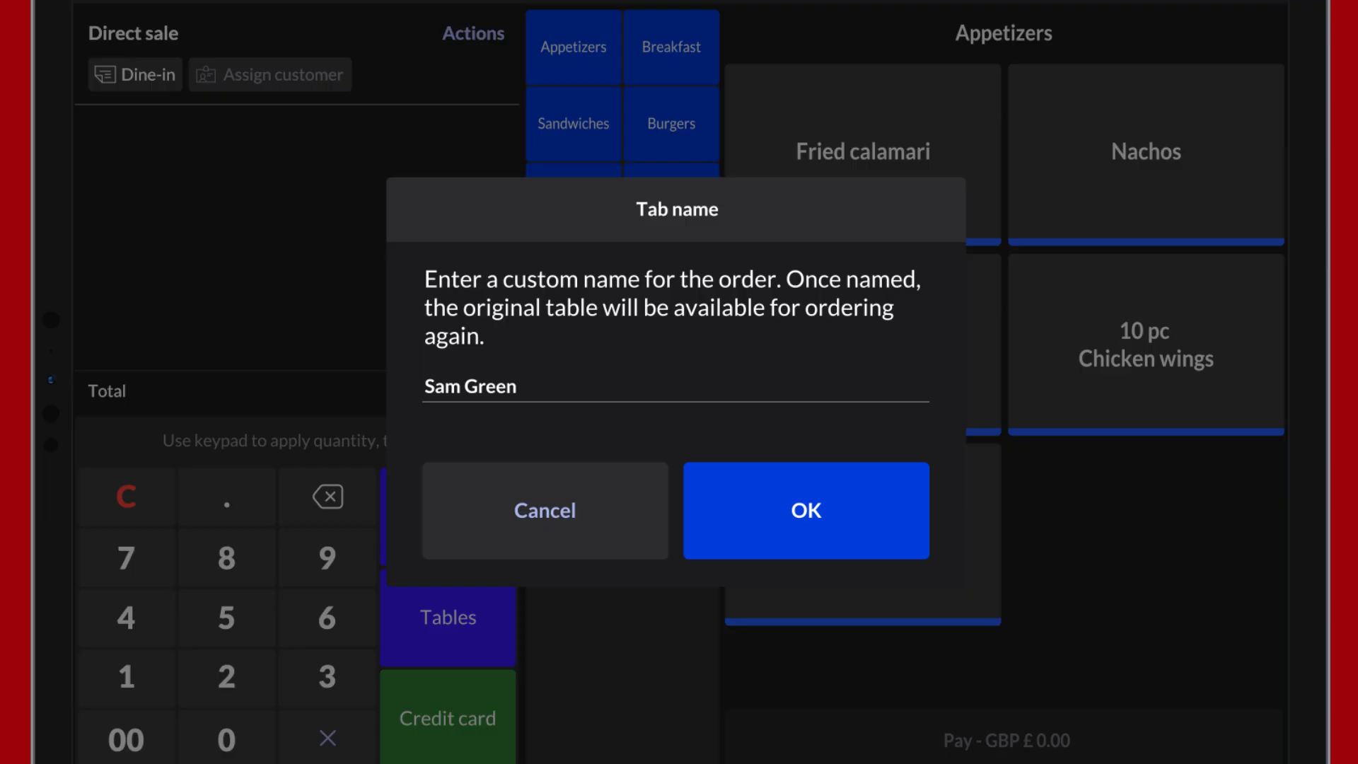
pyautogui.click(806, 509)
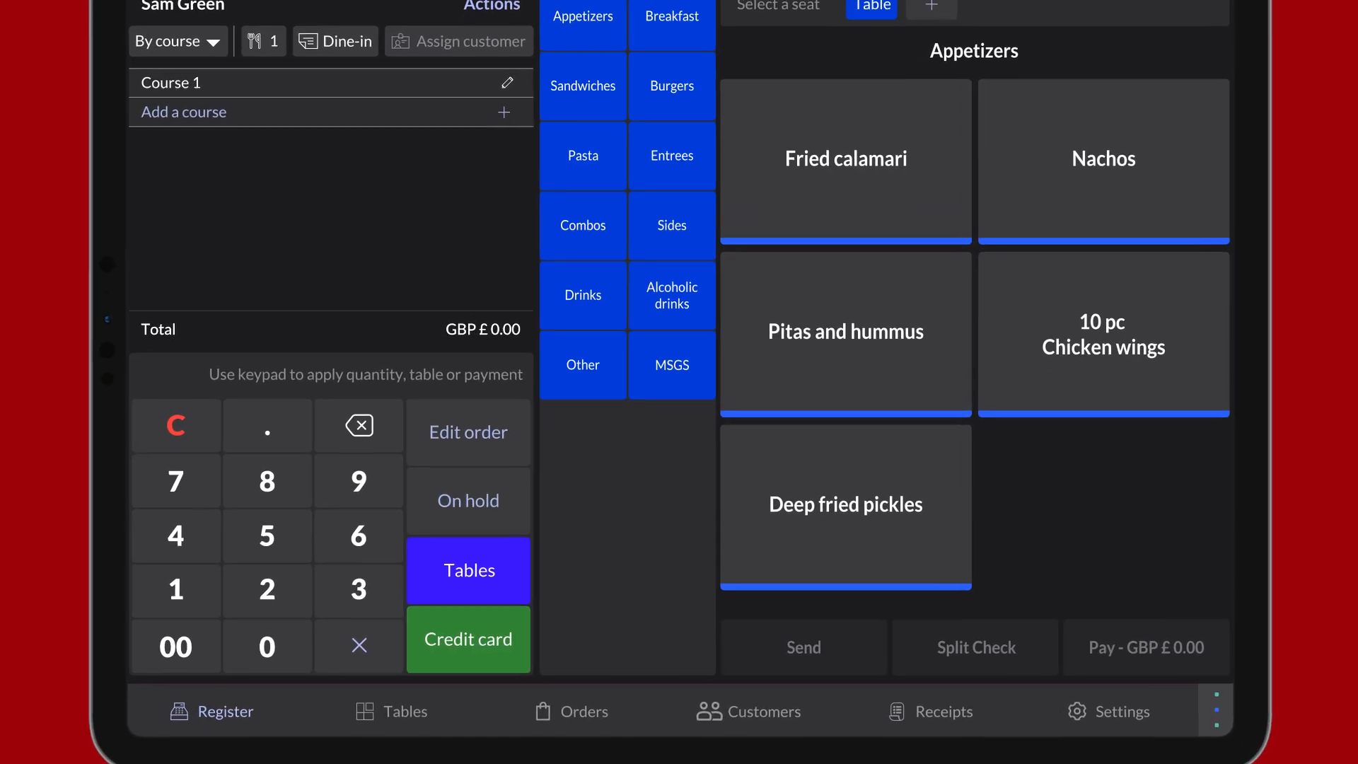
pyautogui.click(388, 712)
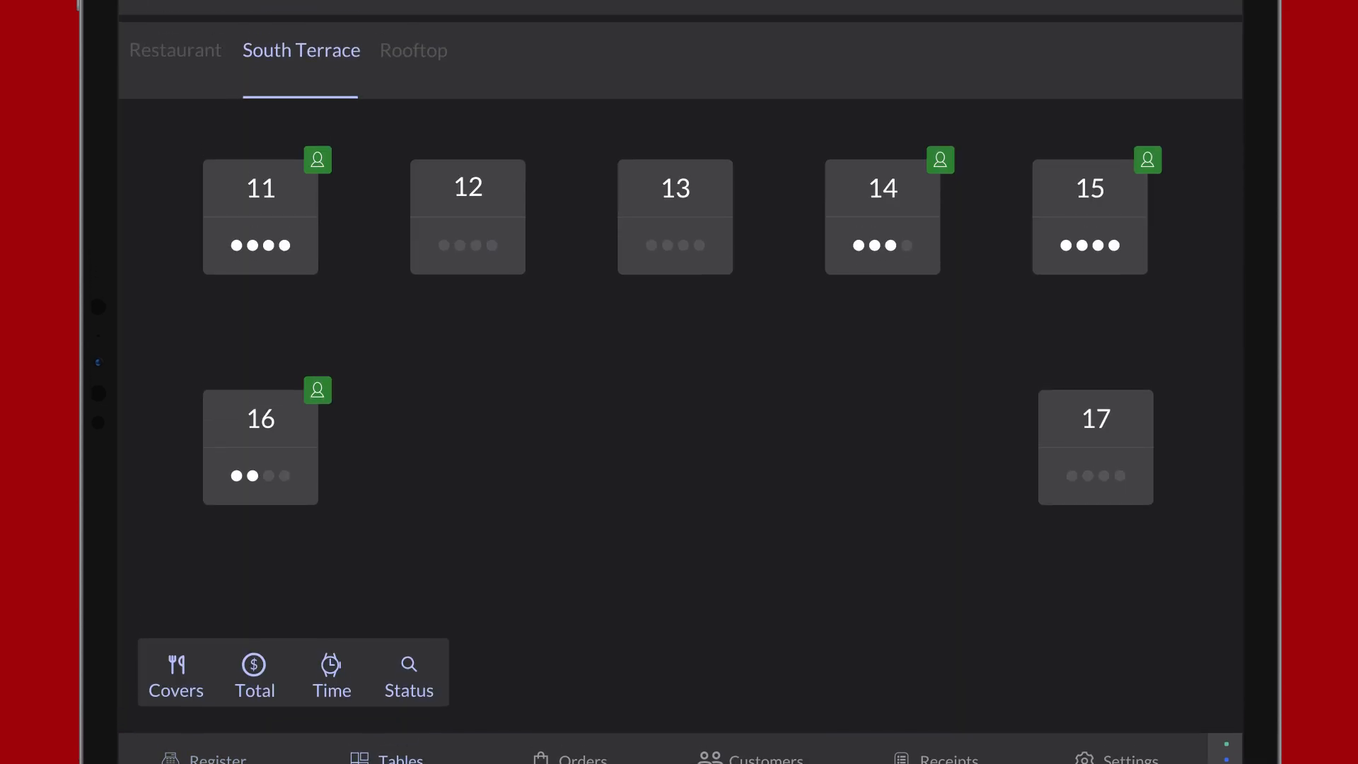
pyautogui.click(470, 259)
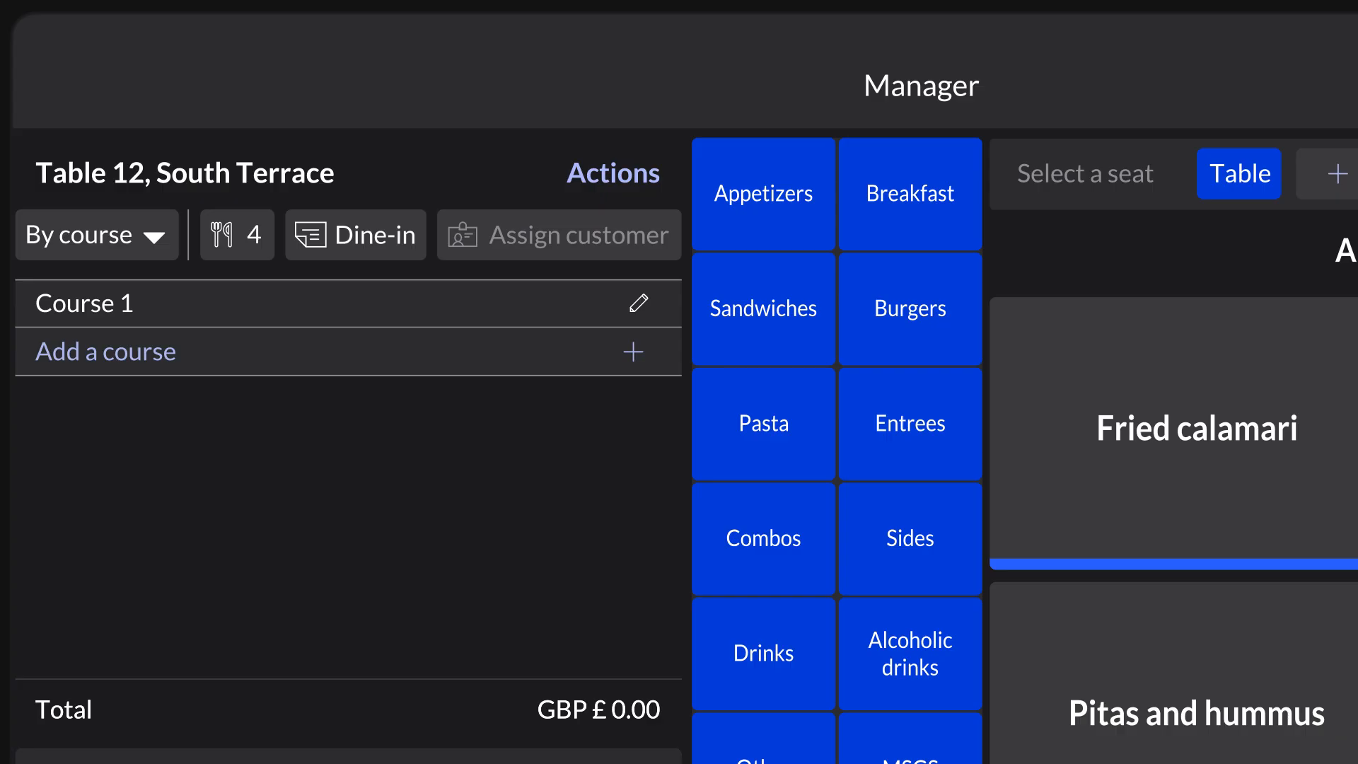
pyautogui.click(237, 234)
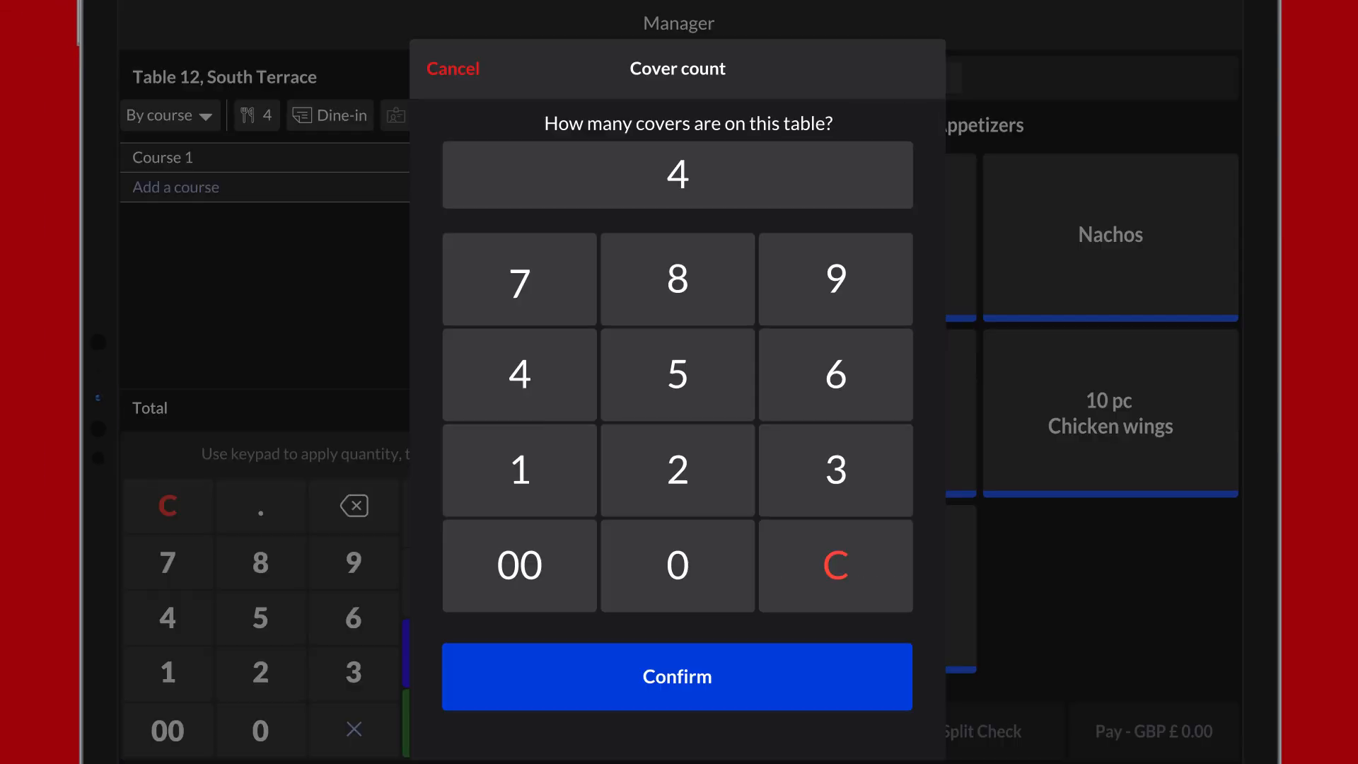
pyautogui.click(676, 469)
pyautogui.click(679, 676)
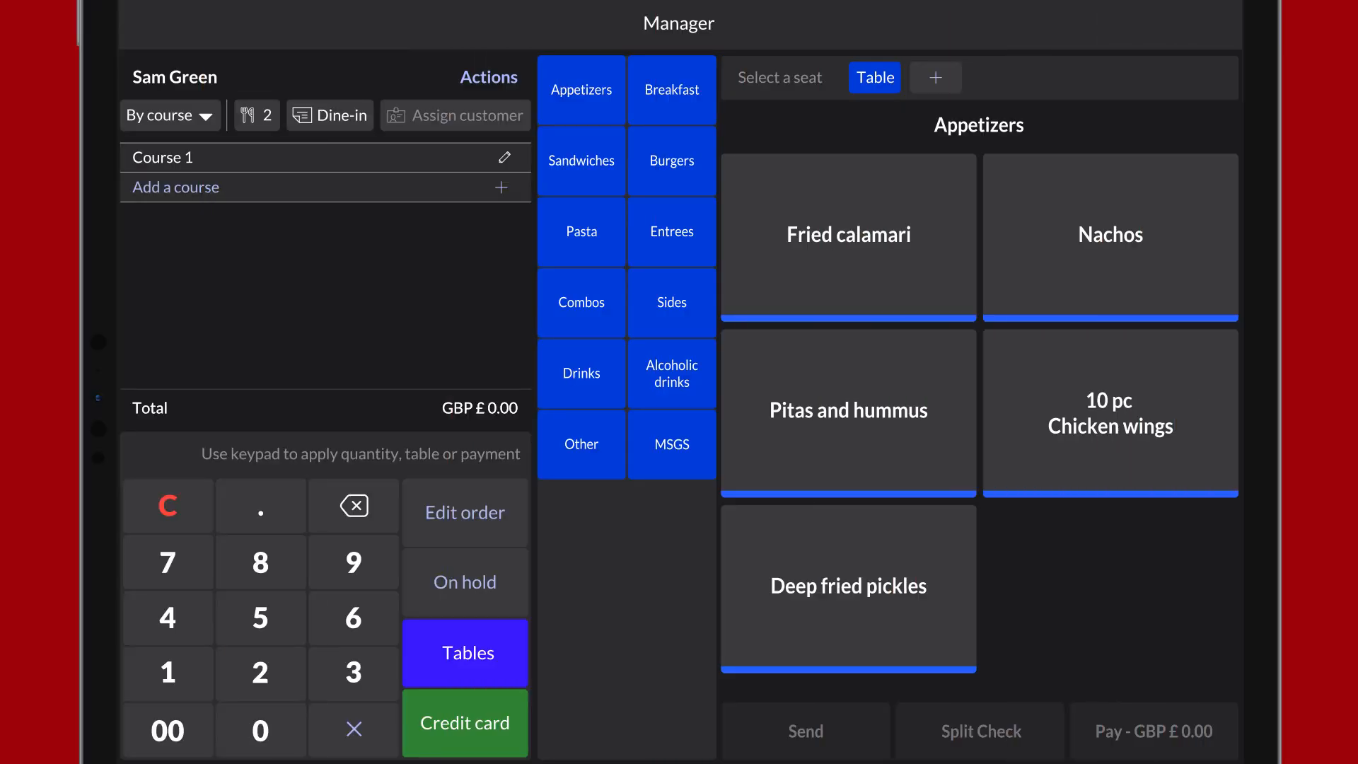
# Step: Move the order to Table 15, then back to Table 12, and ask to clear the order
pyautogui.click(167, 671)
pyautogui.click(260, 617)
pyautogui.click(467, 652)
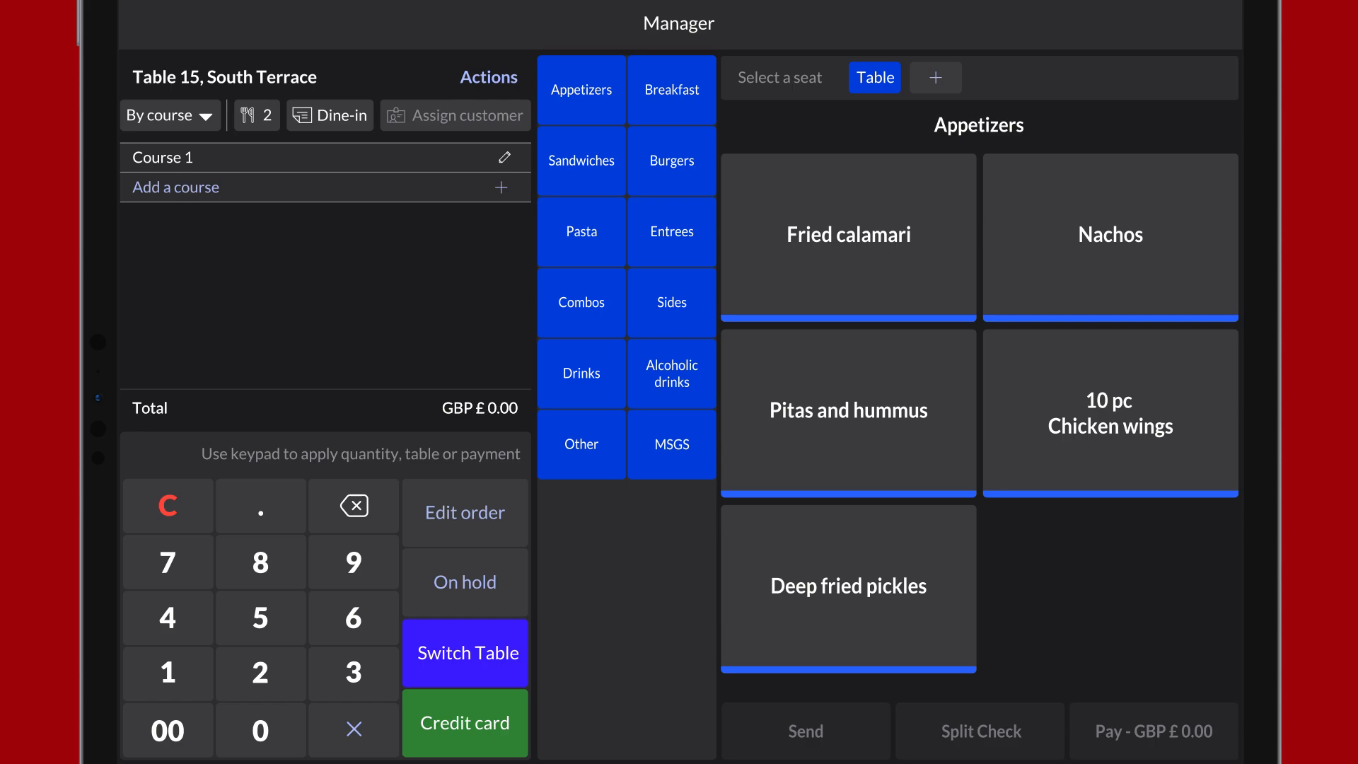
pyautogui.click(168, 672)
pyautogui.click(261, 672)
pyautogui.click(465, 653)
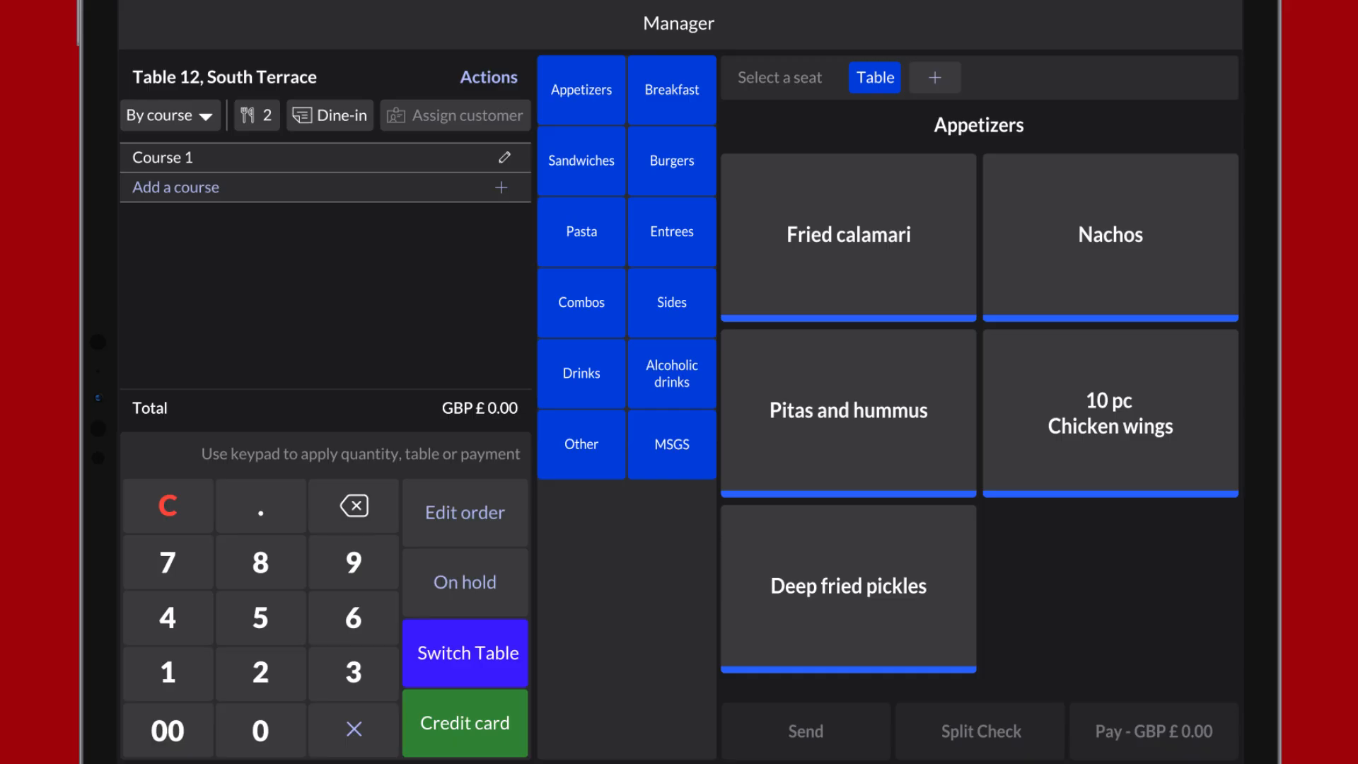
pyautogui.click(168, 505)
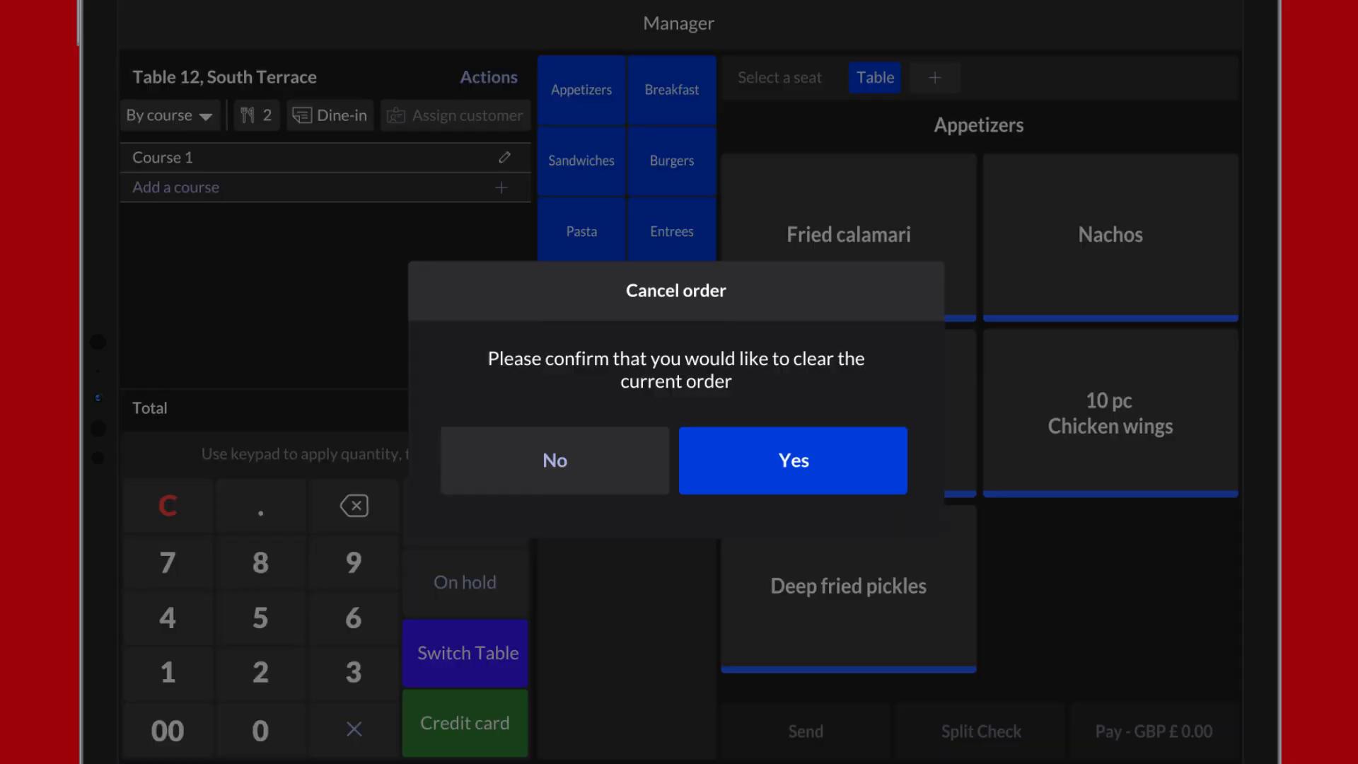
pyautogui.click(794, 459)
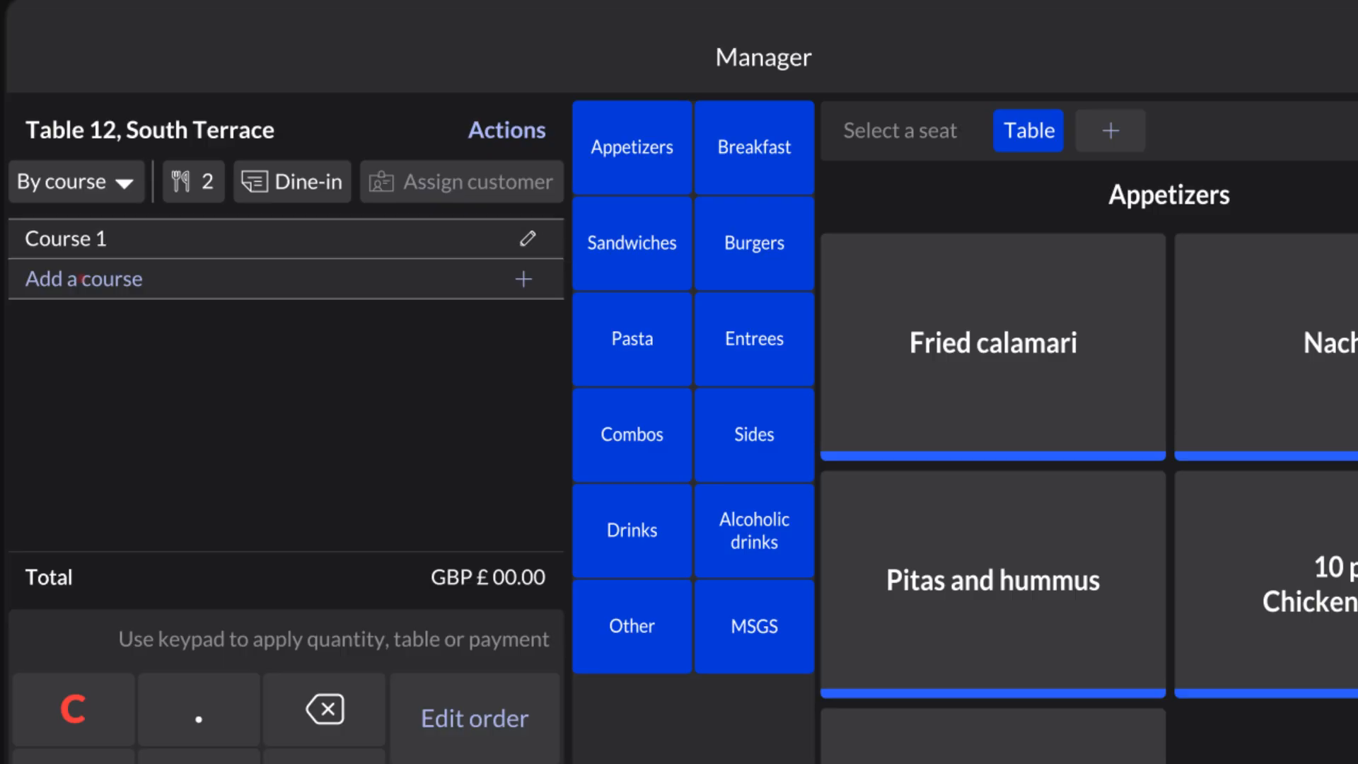
pyautogui.click(82, 278)
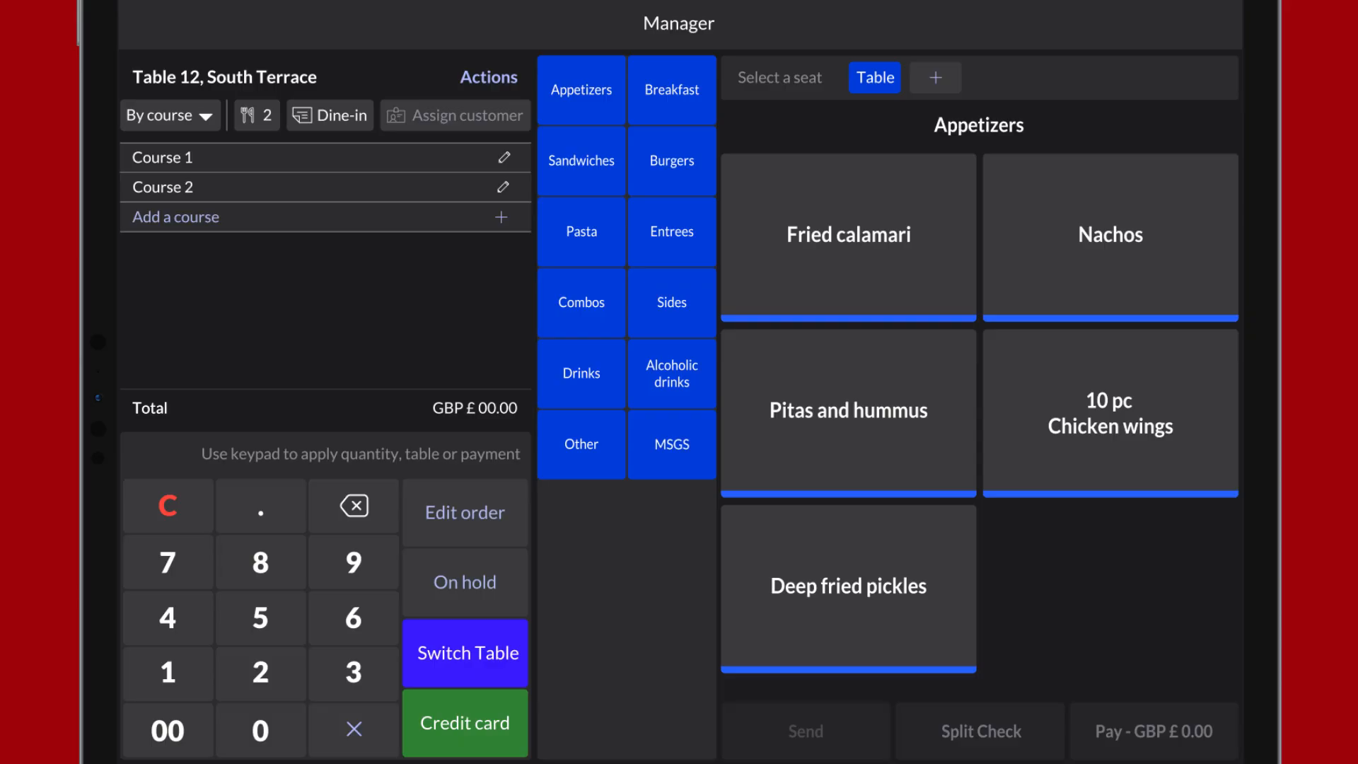
# Step: Add shared Pitas and hummus to Course 2, add two seats, and add 10 pc Chicken wings for seat 2
pyautogui.click(173, 186)
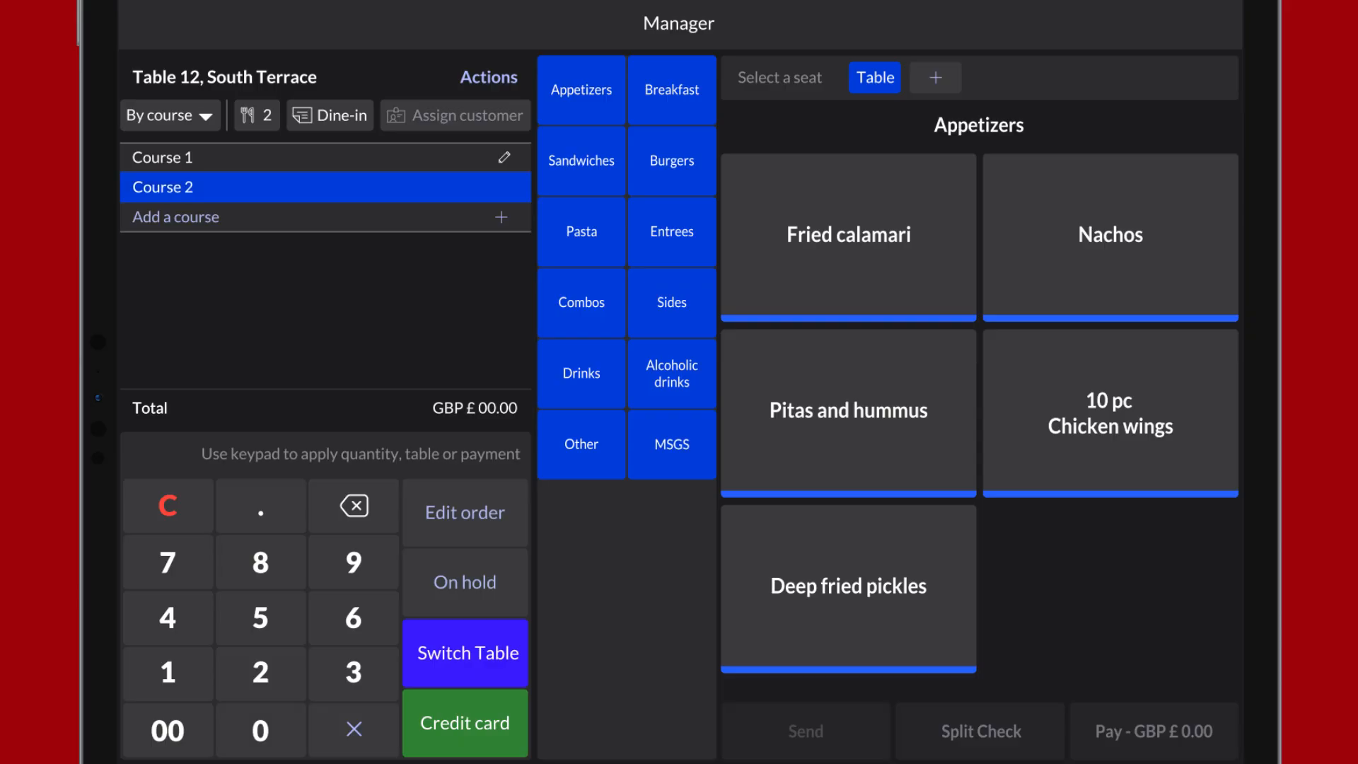
pyautogui.click(839, 408)
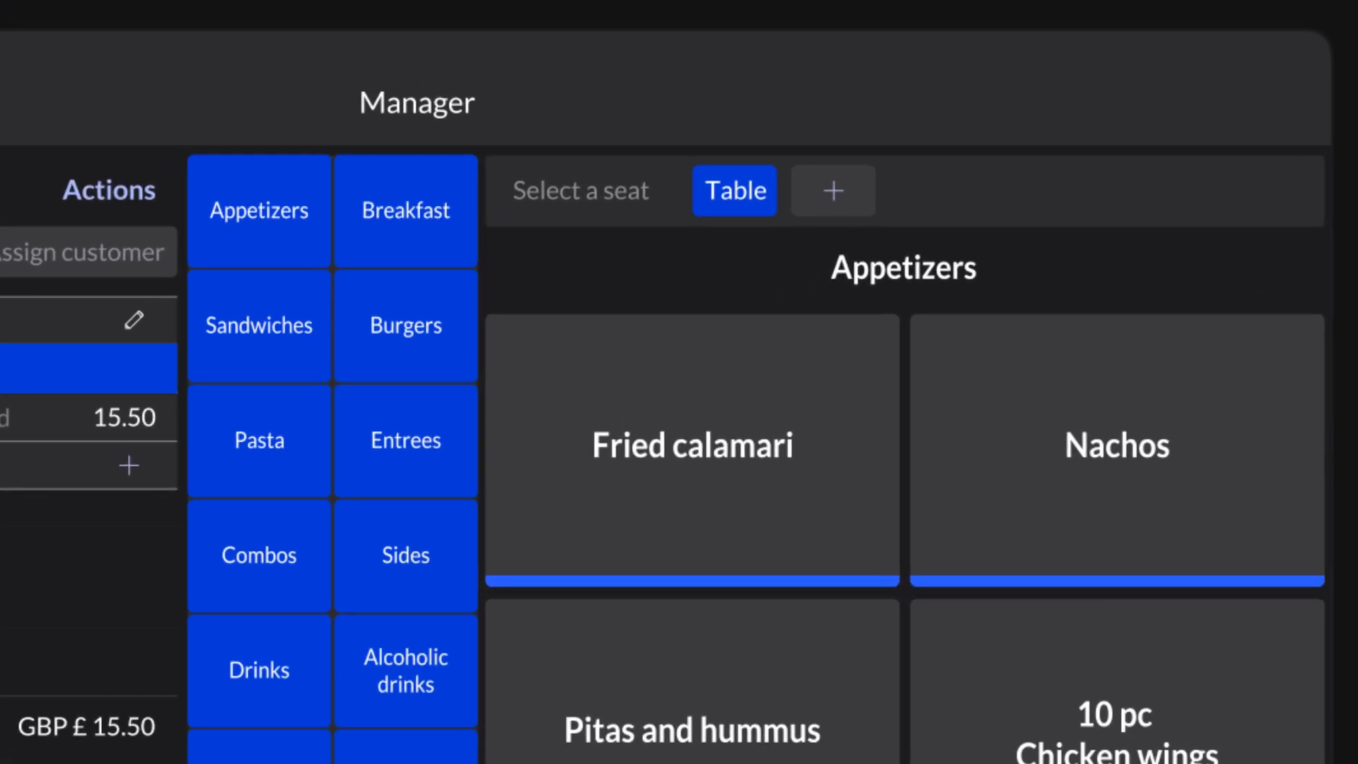
pyautogui.click(833, 190)
pyautogui.click(934, 190)
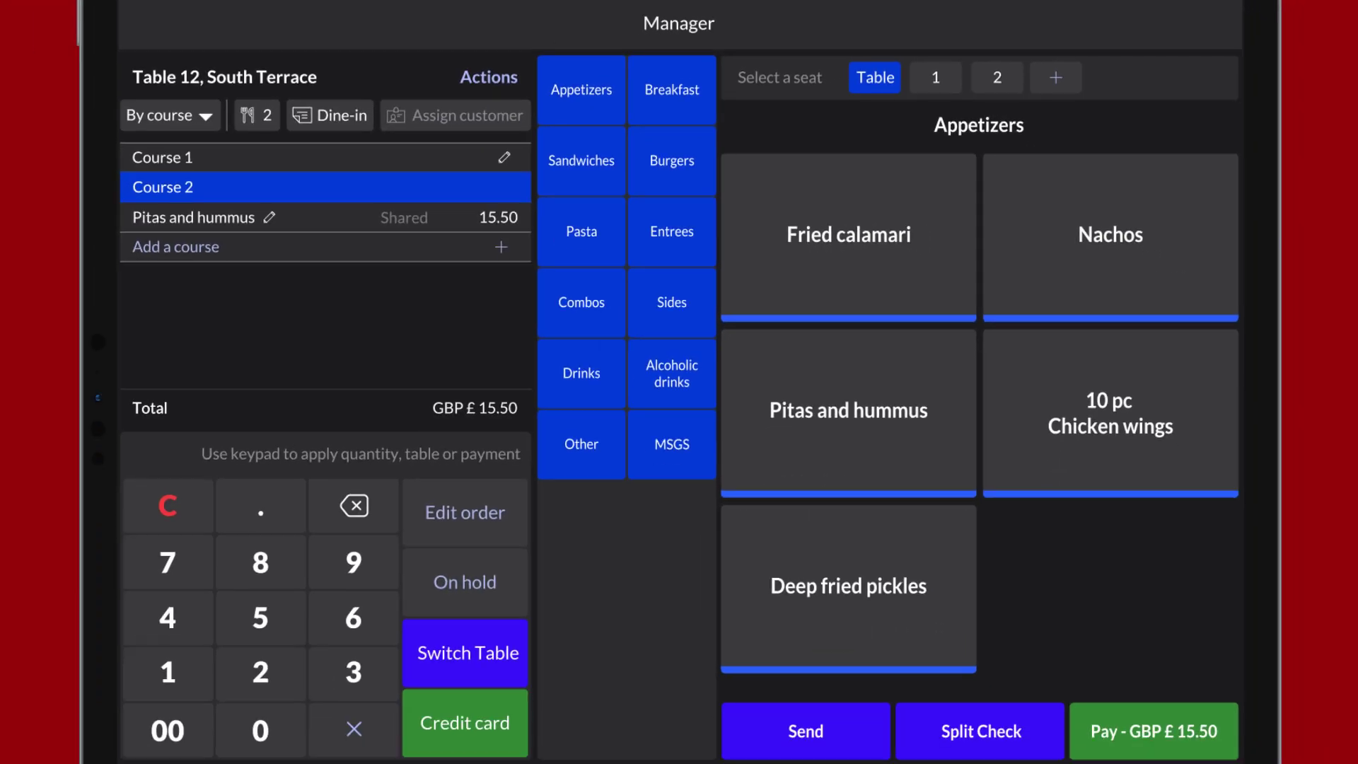
pyautogui.click(998, 77)
pyautogui.click(1025, 412)
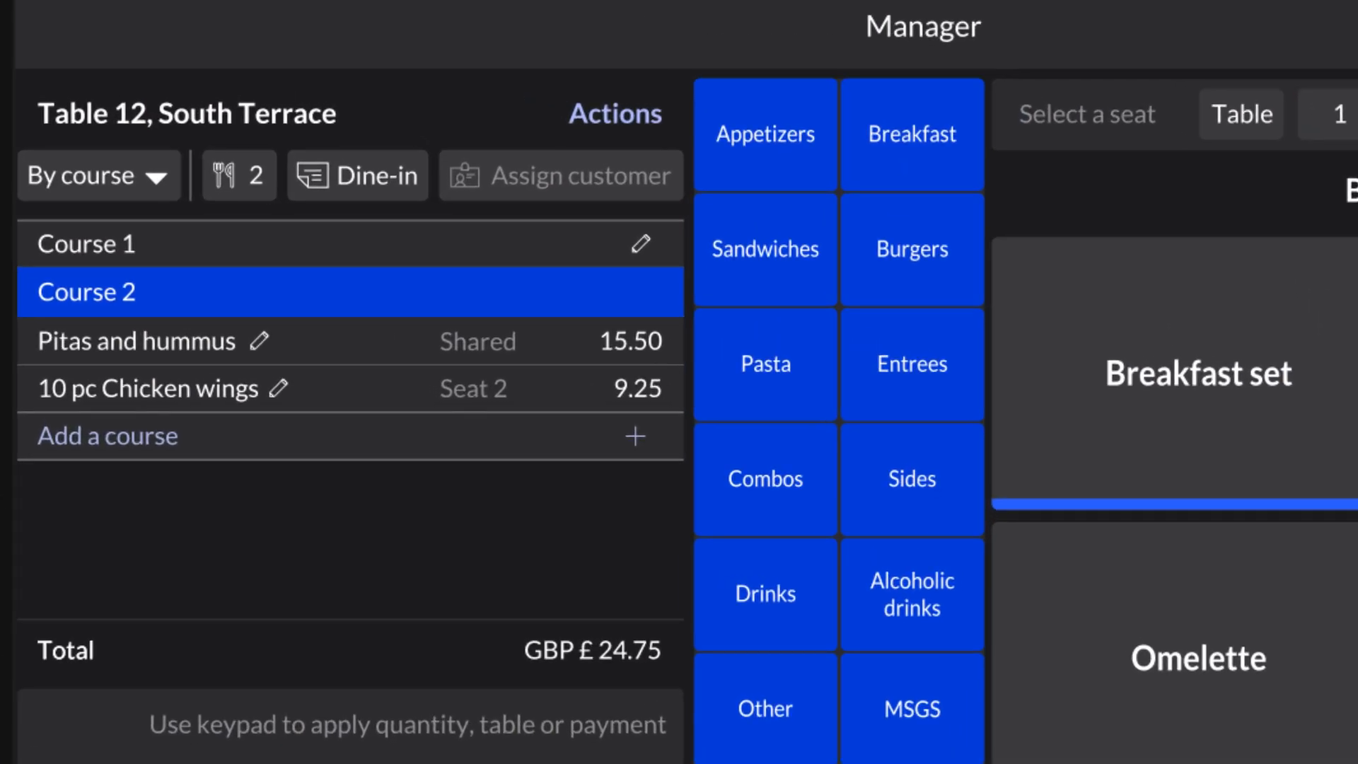
pyautogui.click(153, 176)
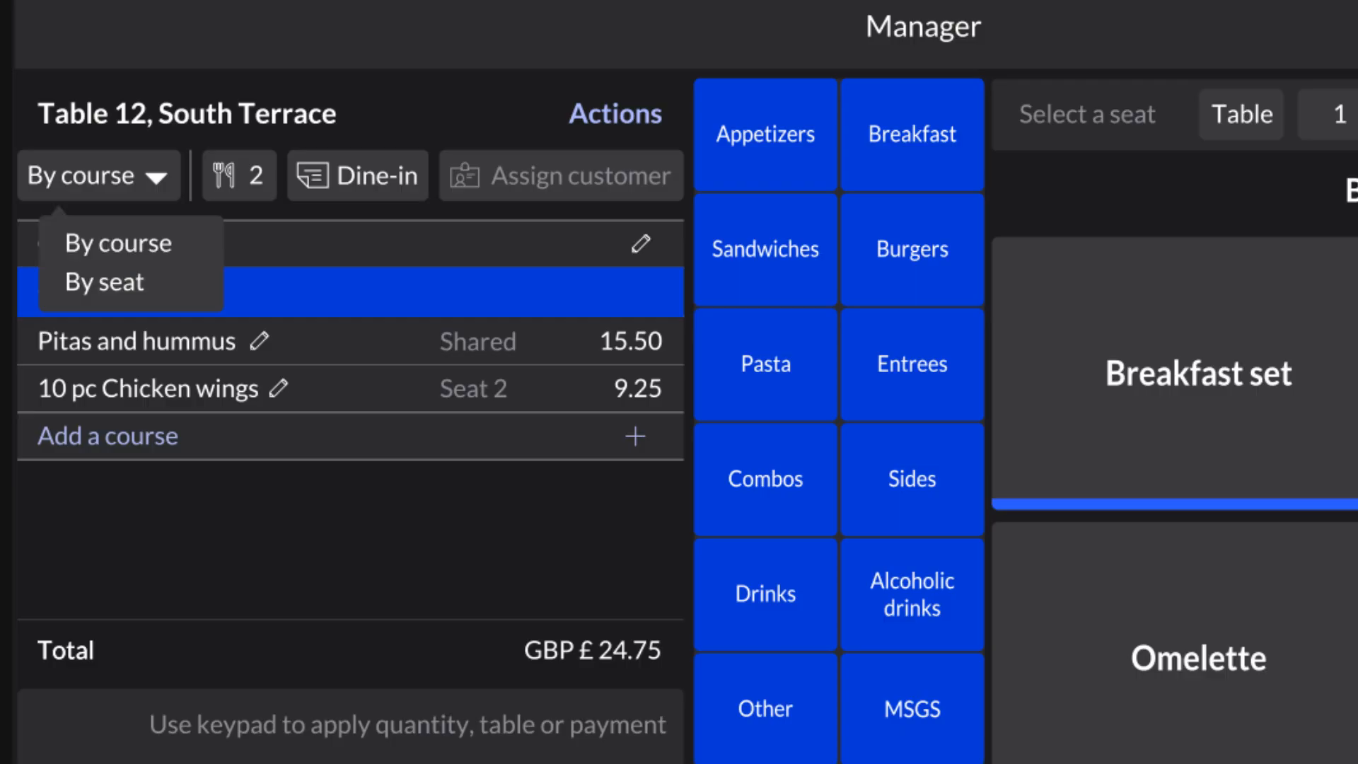
# Step: Group the order by seat and add a £12.30 Sunshine special to Course 2, total £37.05
pyautogui.click(110, 285)
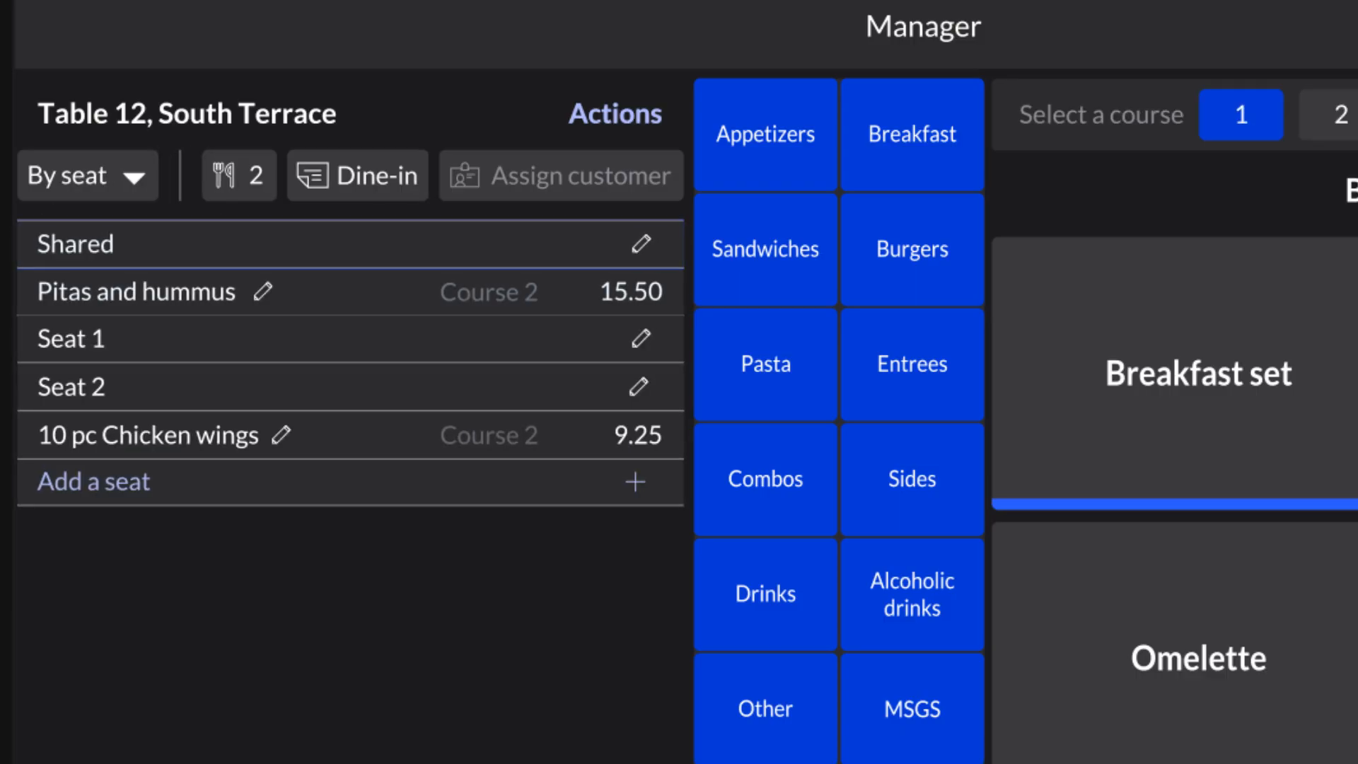
pyautogui.click(137, 292)
pyautogui.click(148, 436)
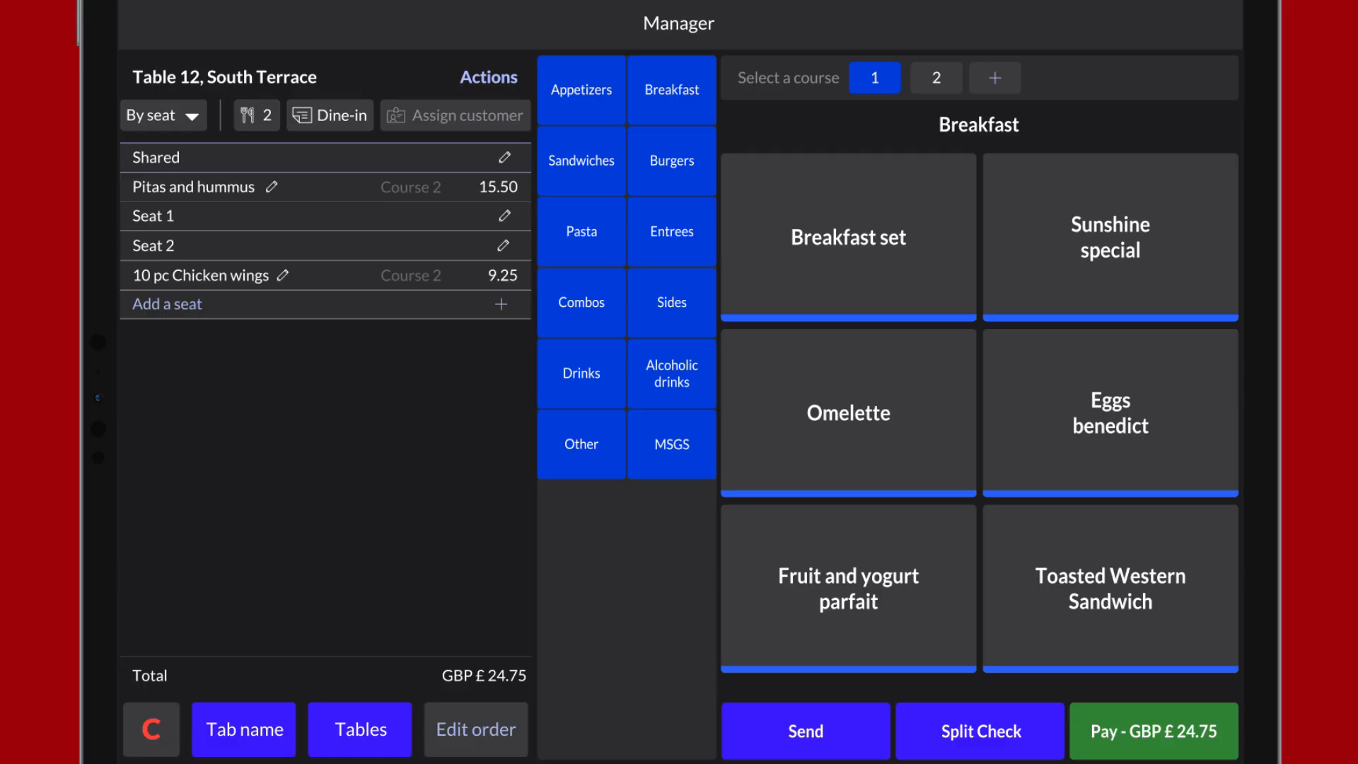
pyautogui.click(171, 213)
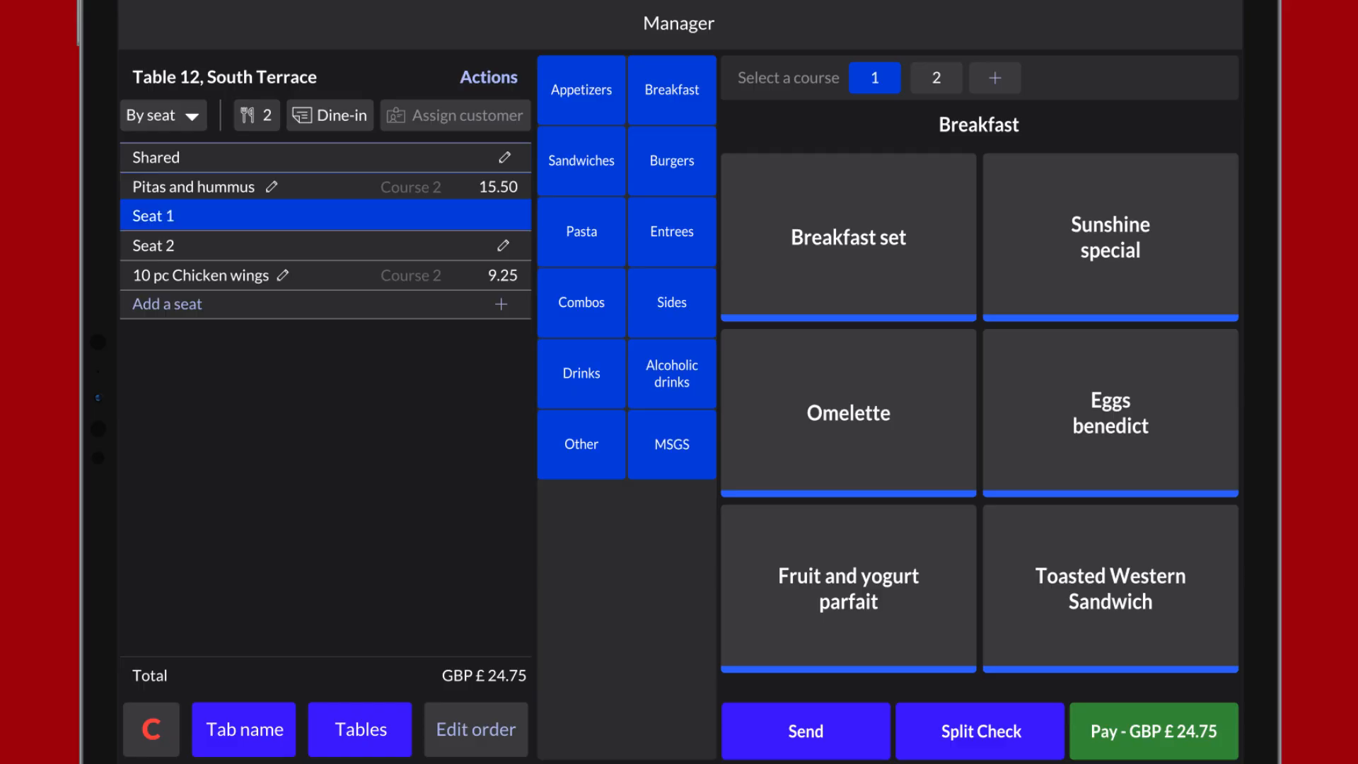
pyautogui.click(937, 77)
pyautogui.click(1110, 238)
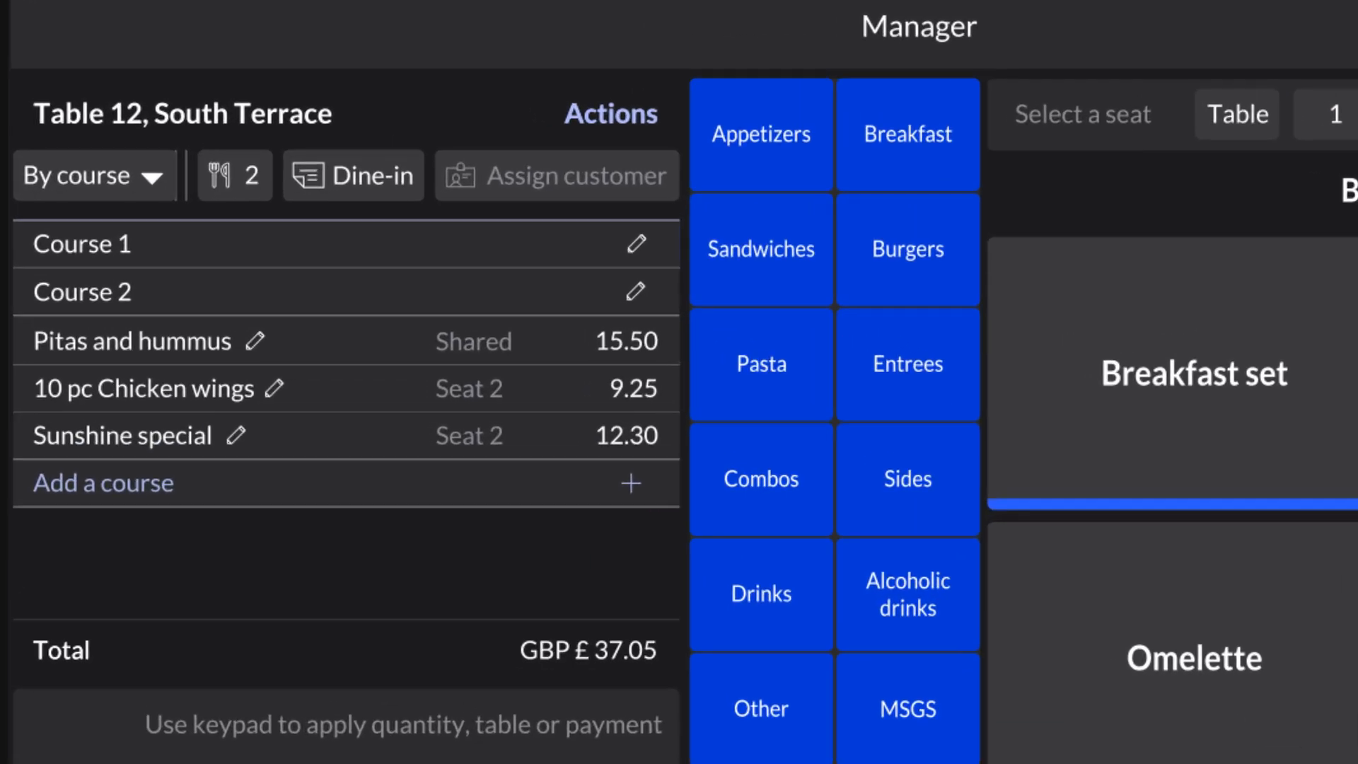
pyautogui.click(256, 341)
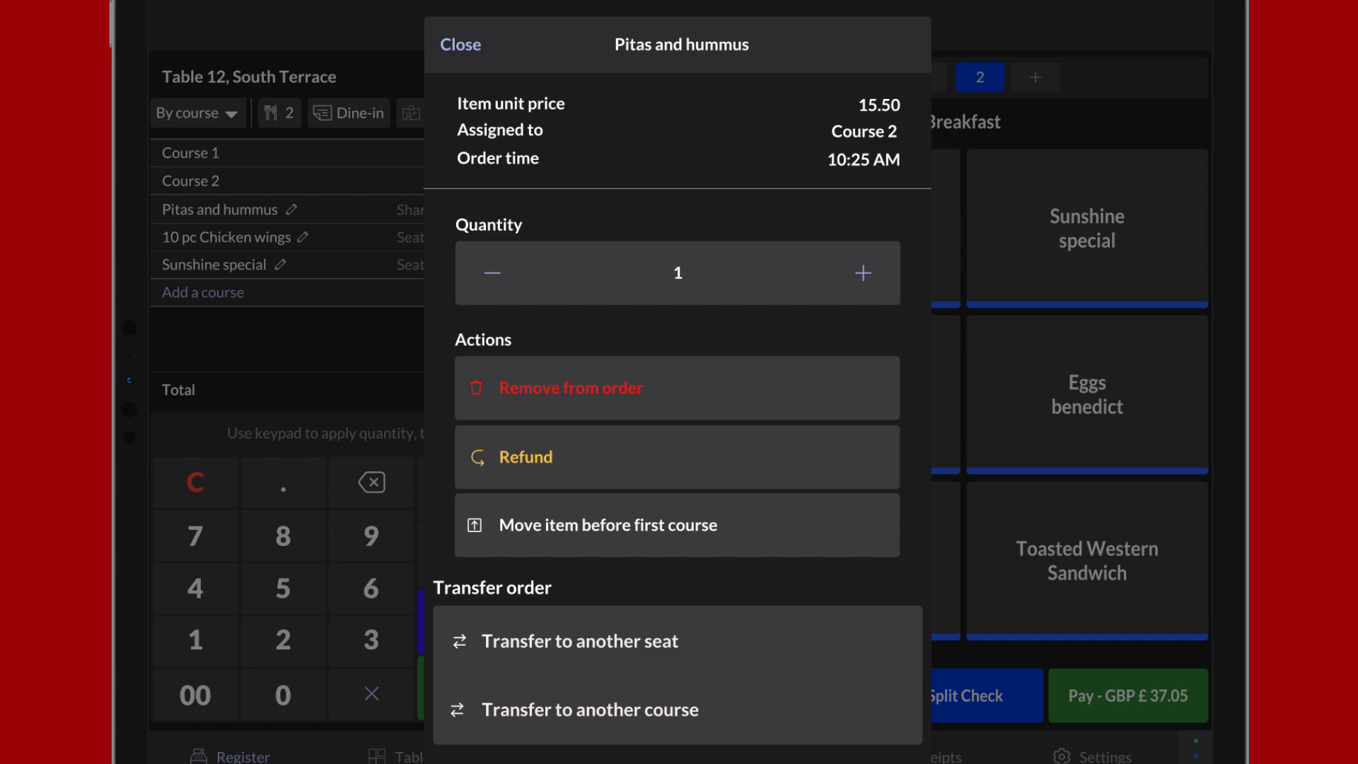
# Step: Reassign Pitas and hummus and 10 pc Chicken wings to Course 1 via Edit order
pyautogui.click(464, 45)
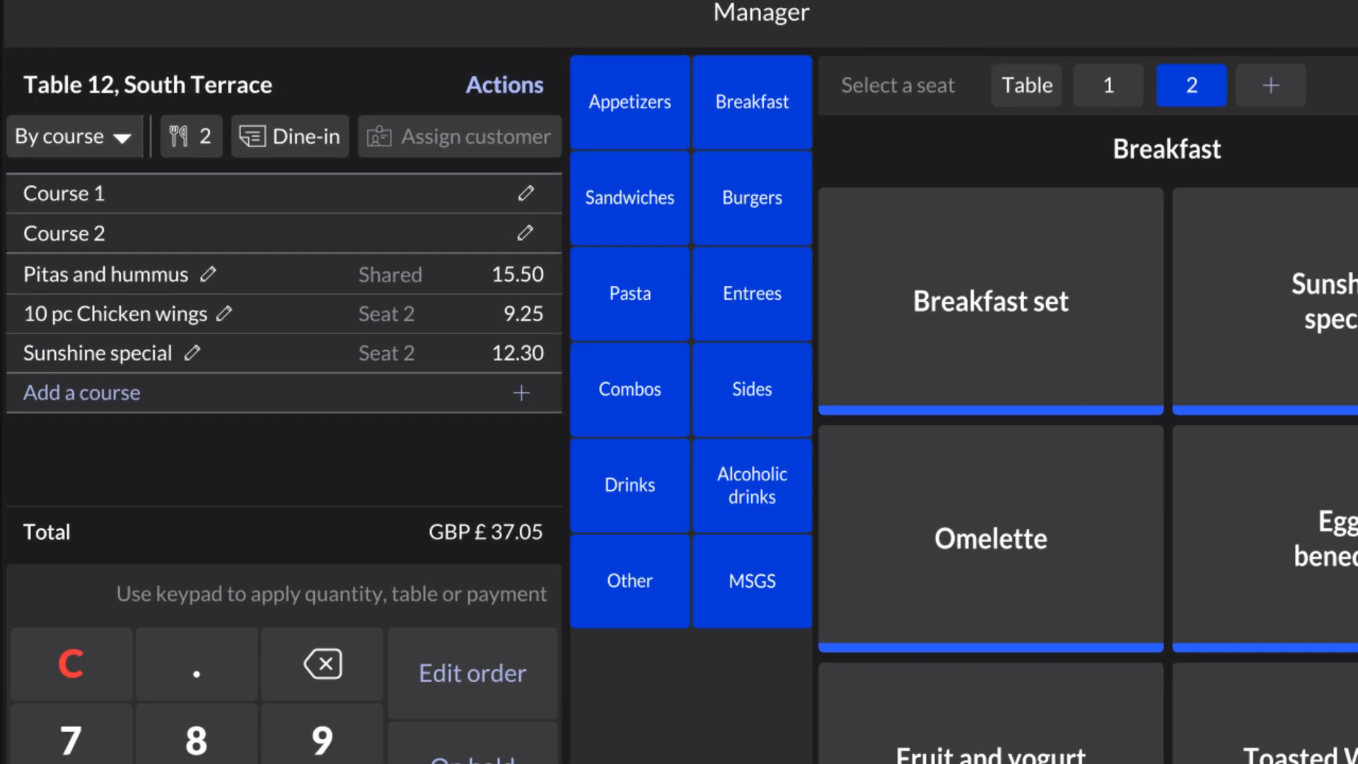
pyautogui.click(467, 673)
pyautogui.click(27, 272)
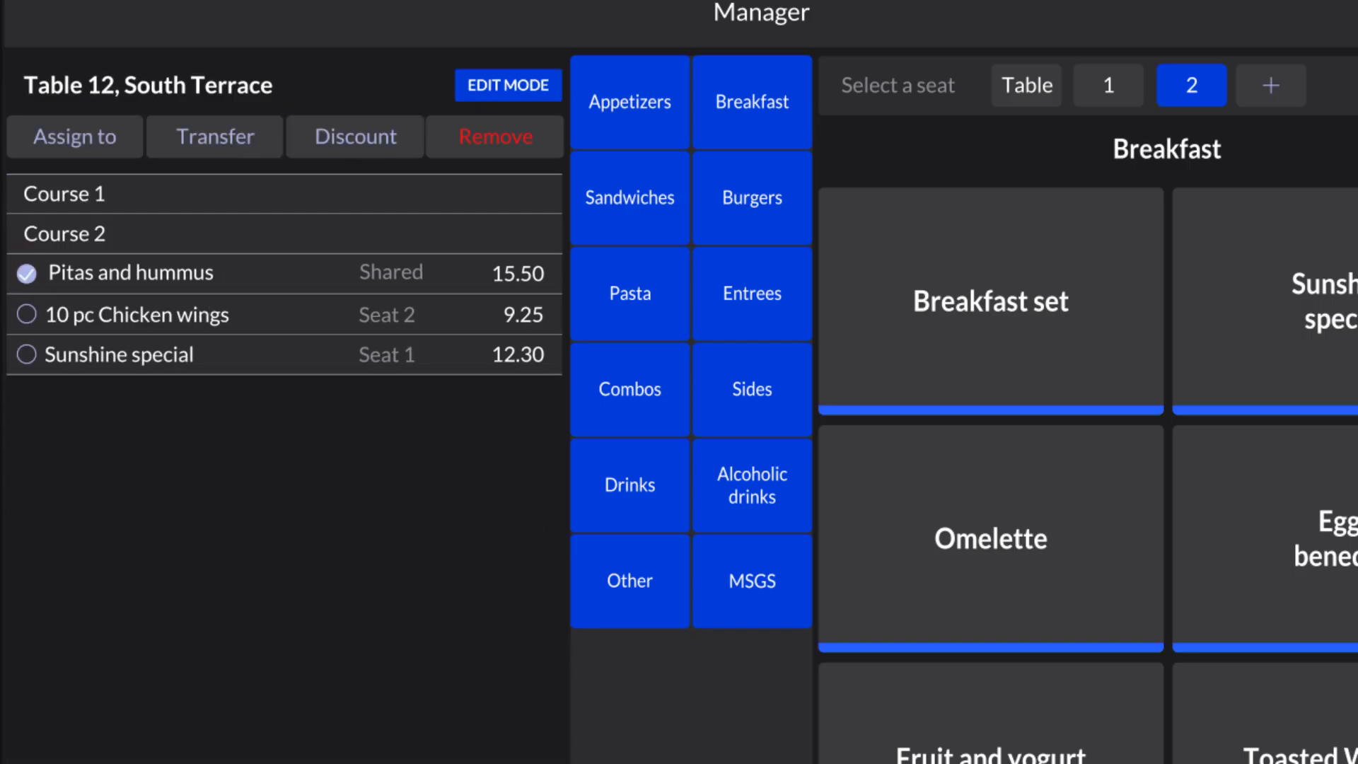
pyautogui.click(27, 314)
pyautogui.click(74, 137)
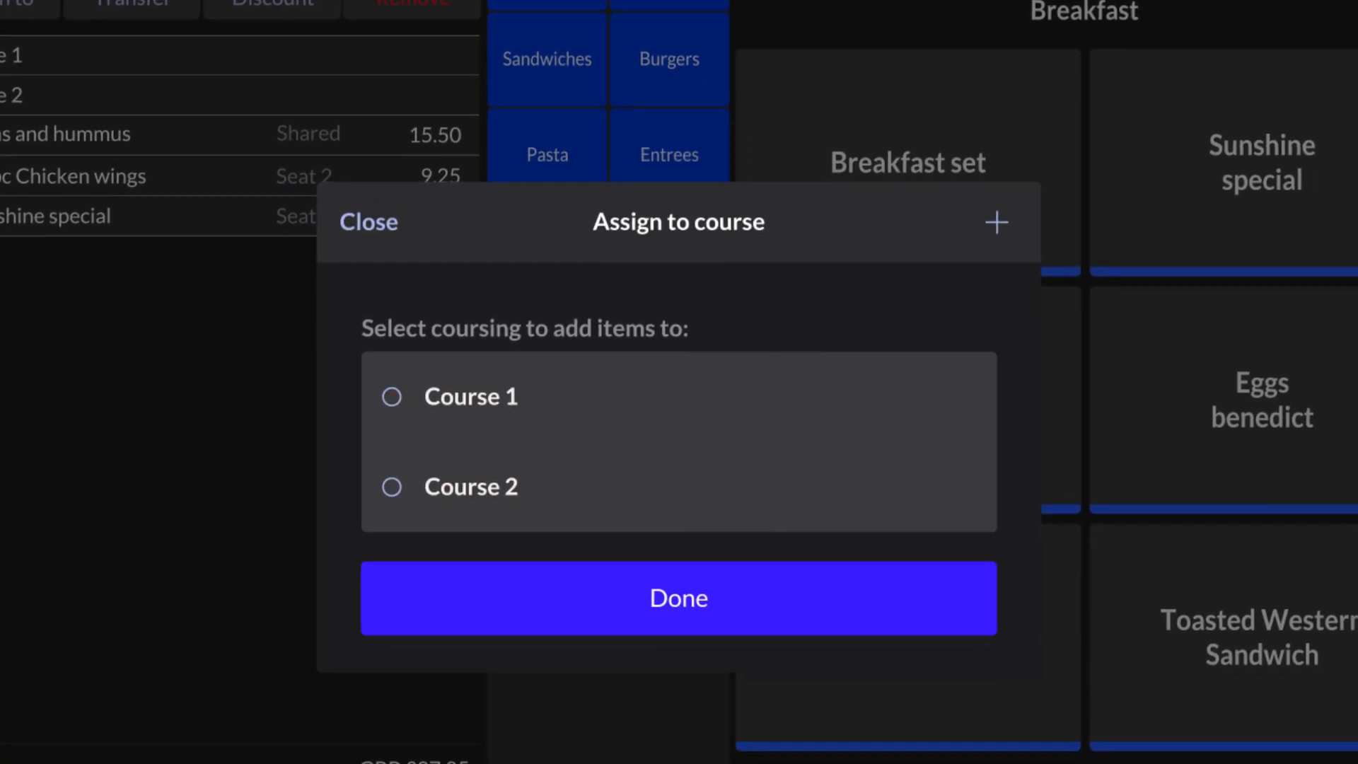
pyautogui.click(392, 396)
pyautogui.click(677, 598)
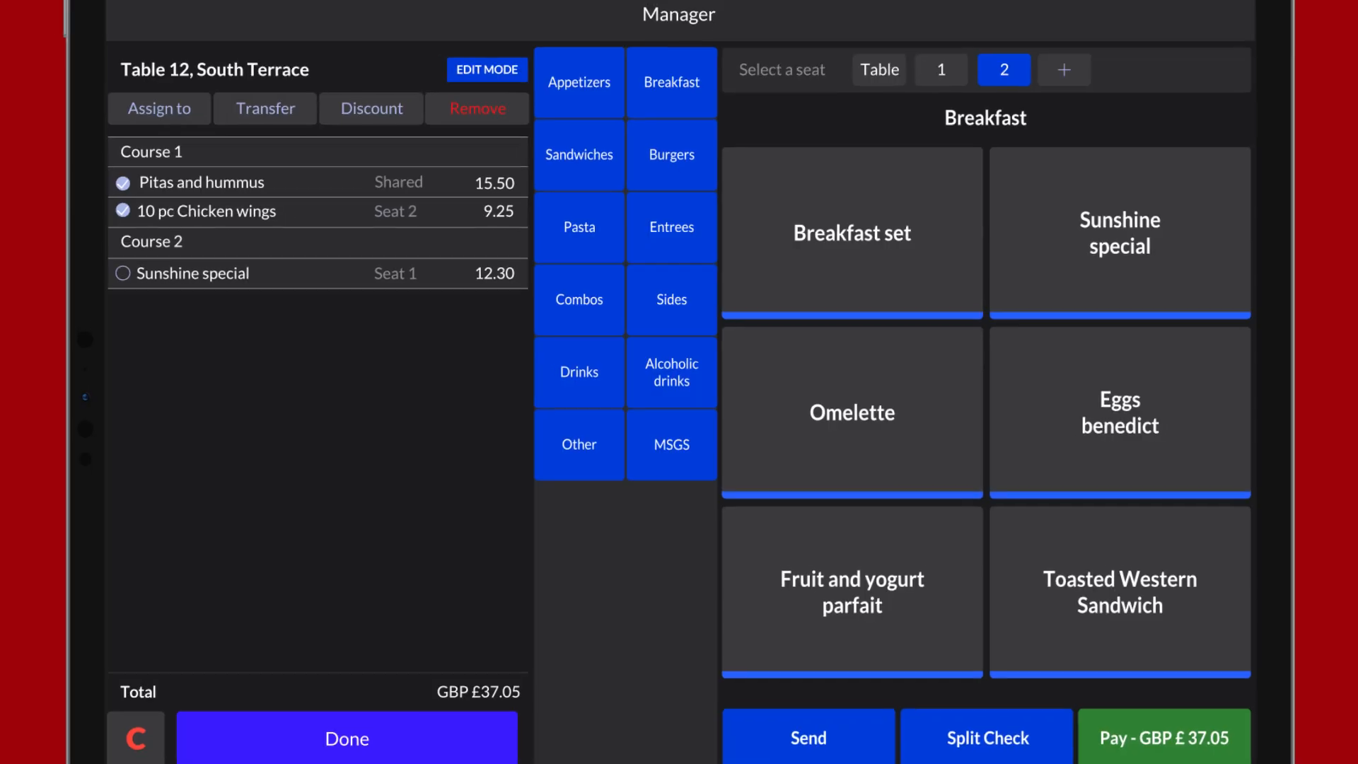
pyautogui.click(351, 732)
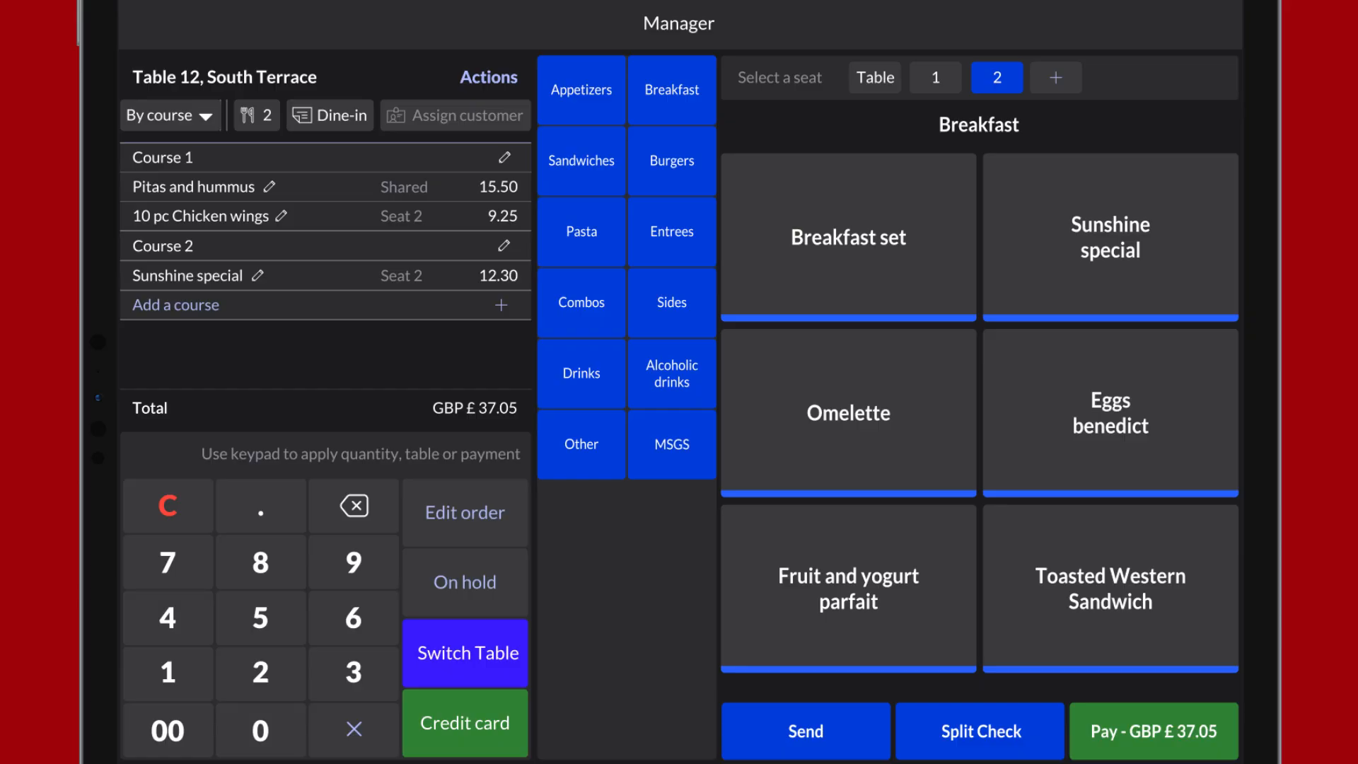
# Step: Review the Course 1 settings and bring up the order's actions
pyautogui.click(504, 156)
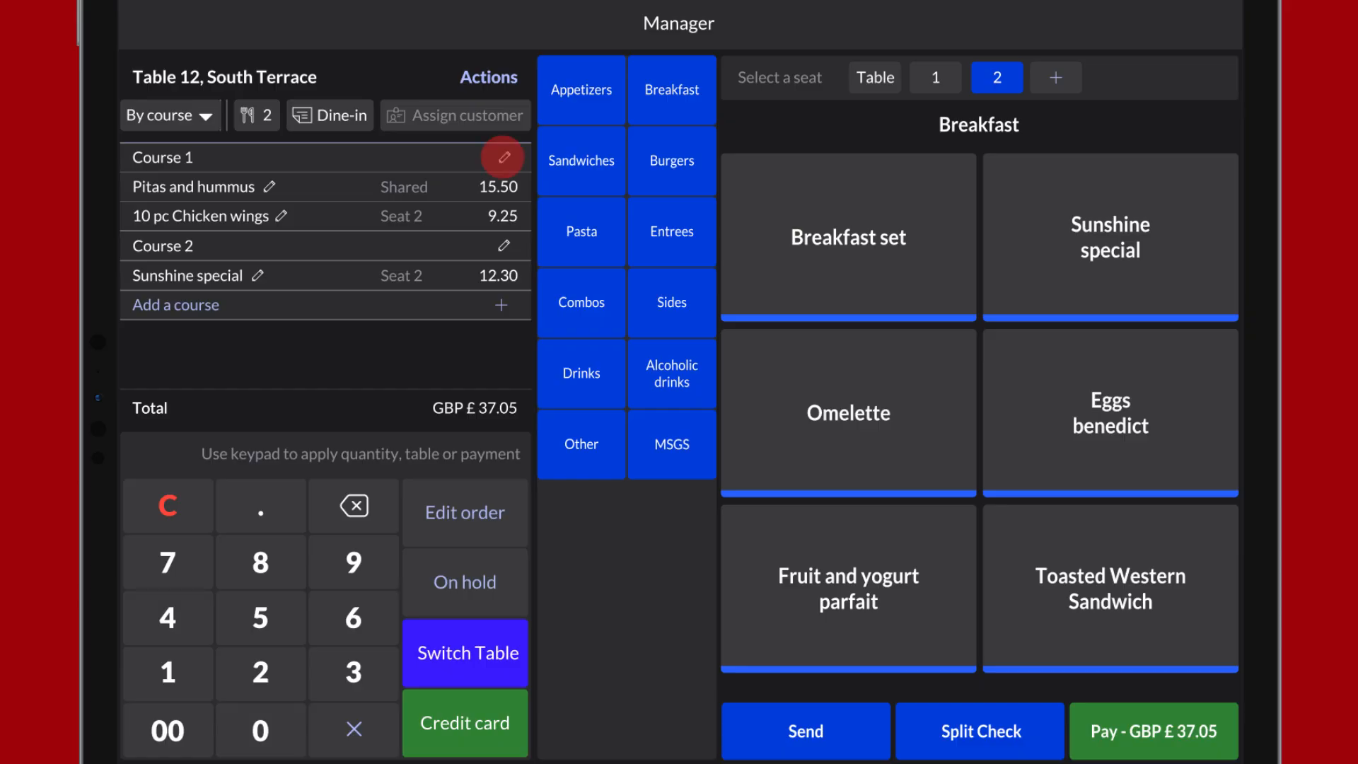
pyautogui.click(445, 229)
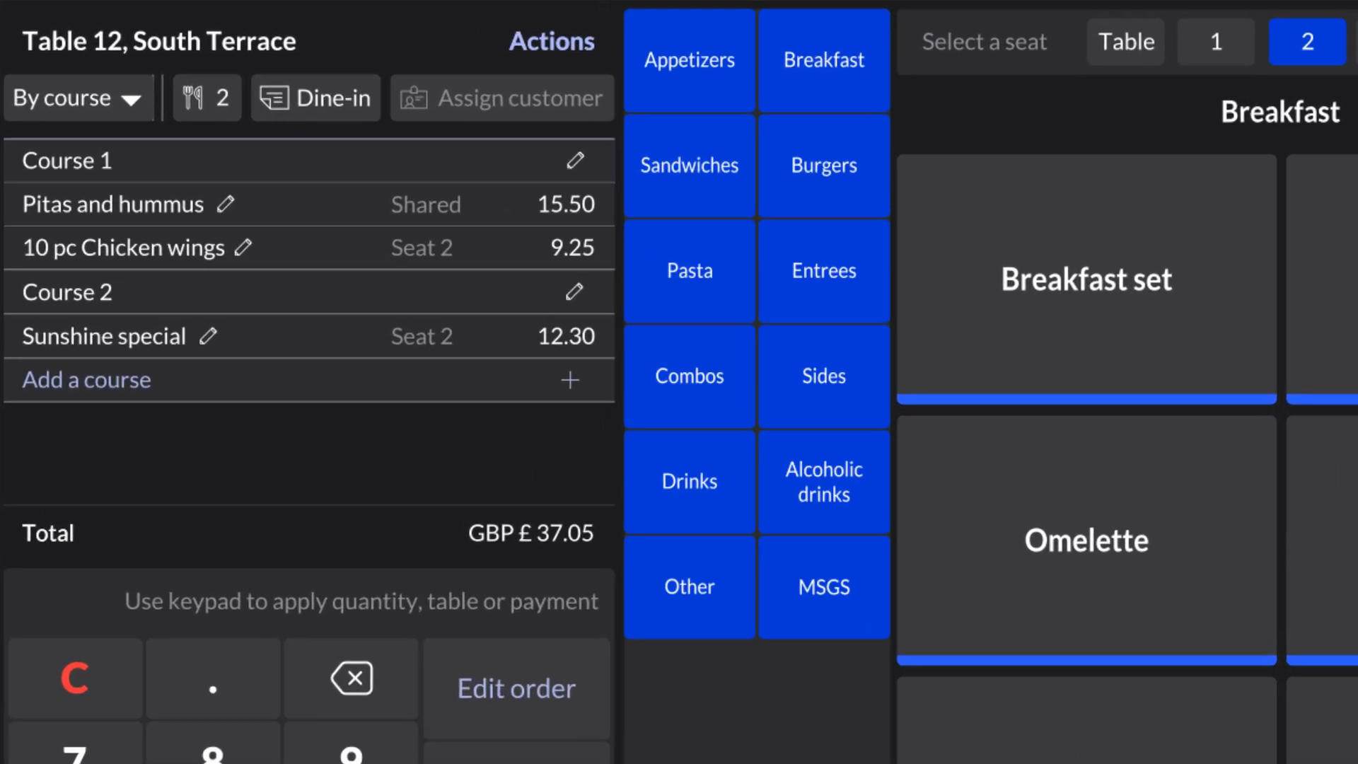
pyautogui.click(549, 44)
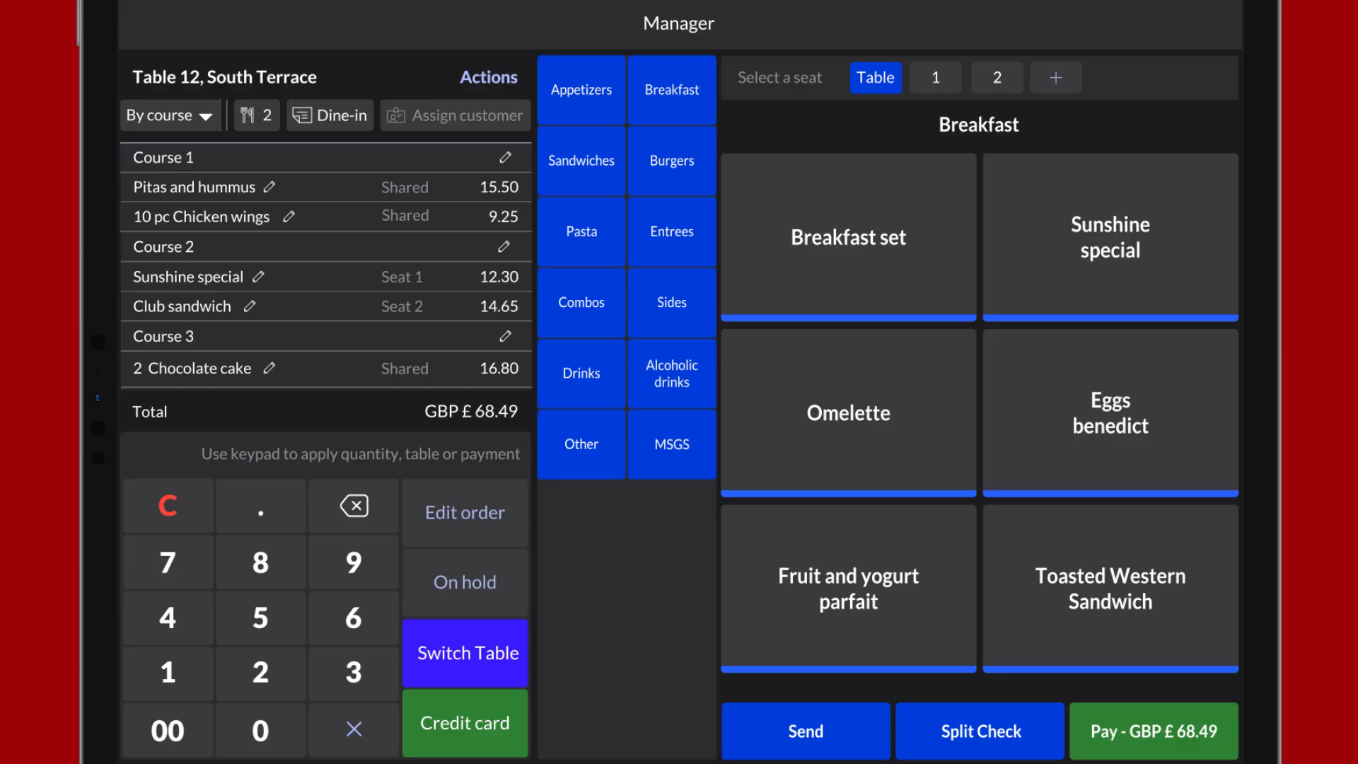
# Step: Send the Table 12 order to the kitchen and fire the next course
pyautogui.click(814, 730)
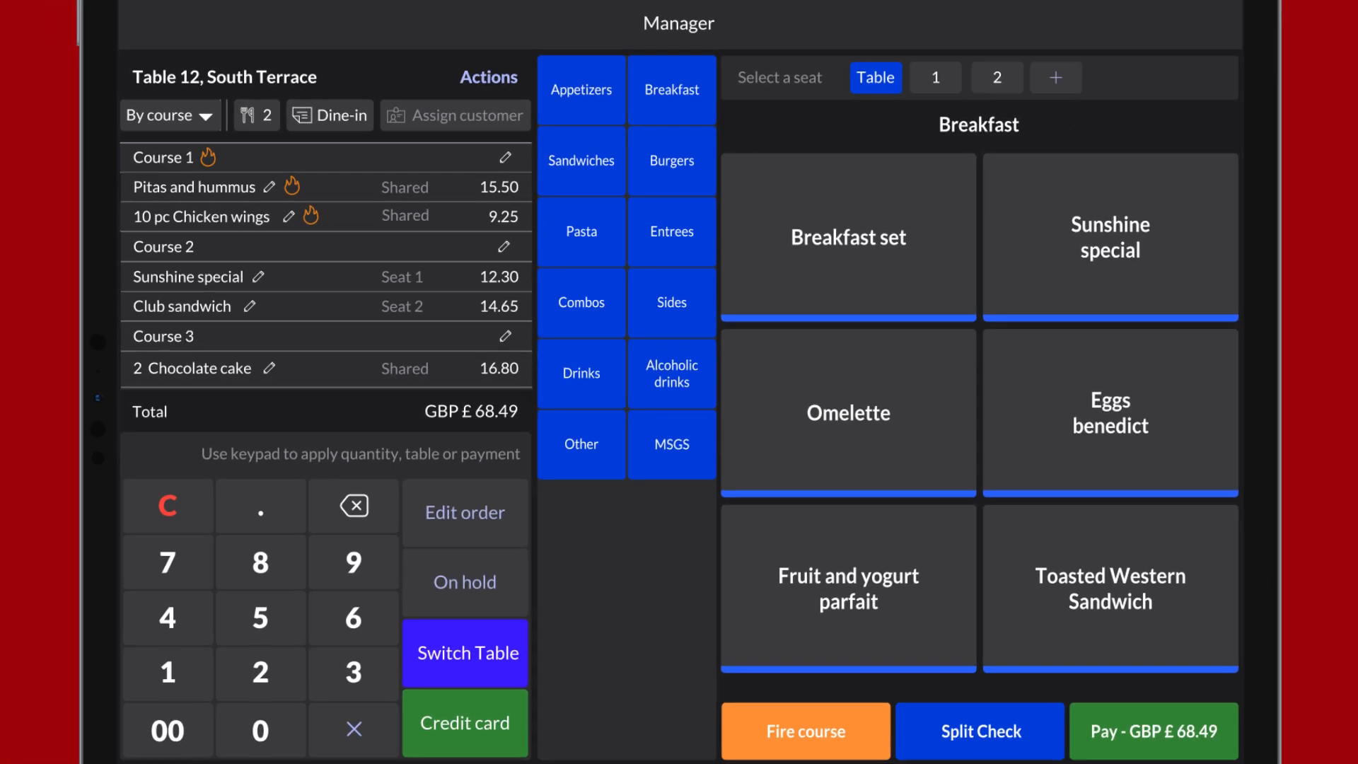
pyautogui.click(804, 729)
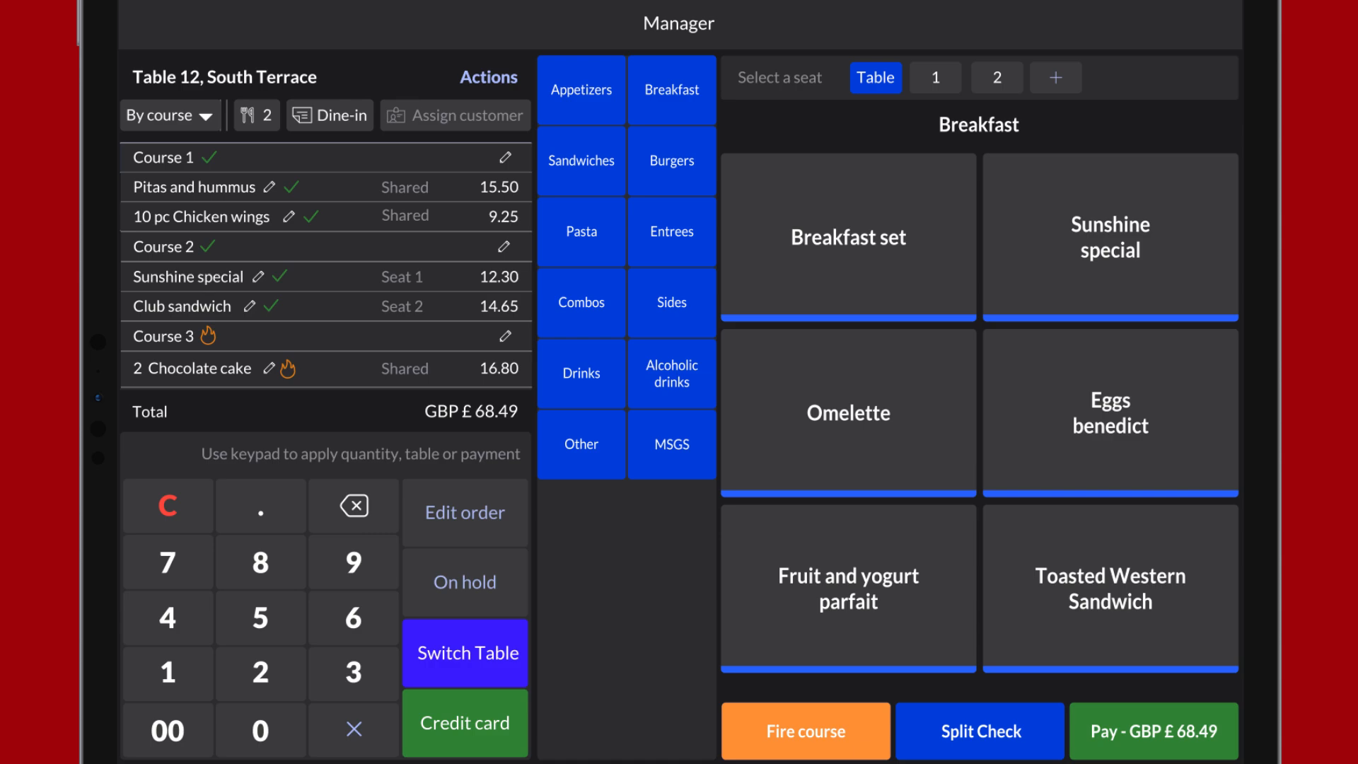
# Step: Add a £2.00 Tea from Drinks and send it, raising the total to £70.49
pyautogui.click(579, 374)
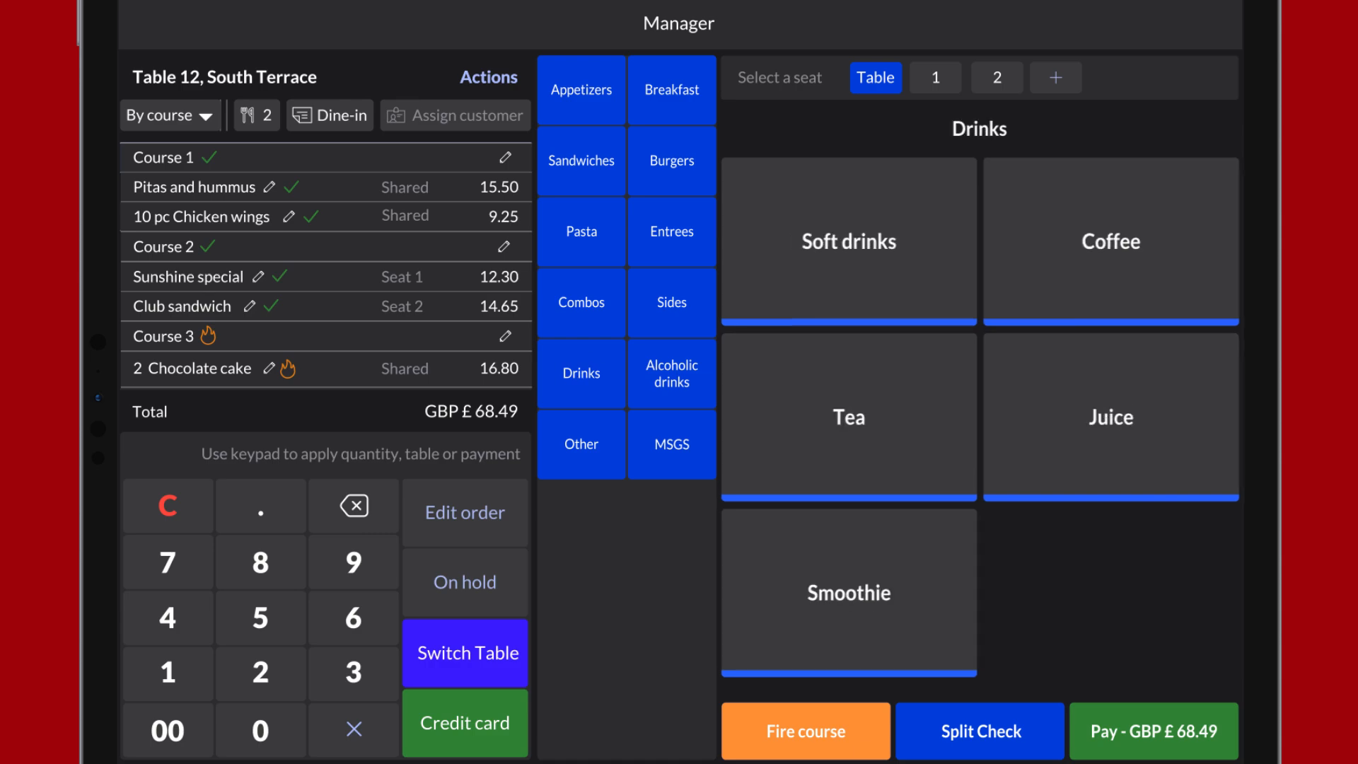
pyautogui.click(849, 417)
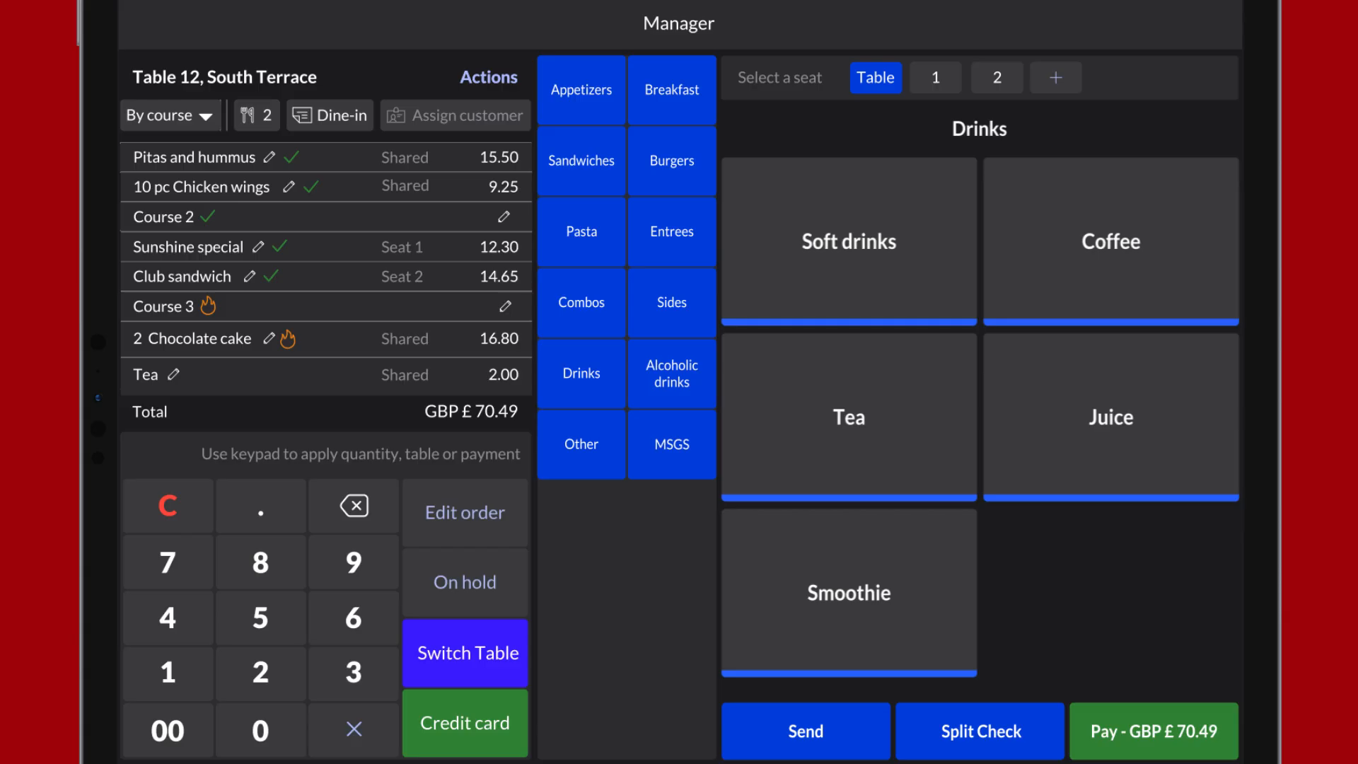
pyautogui.click(804, 731)
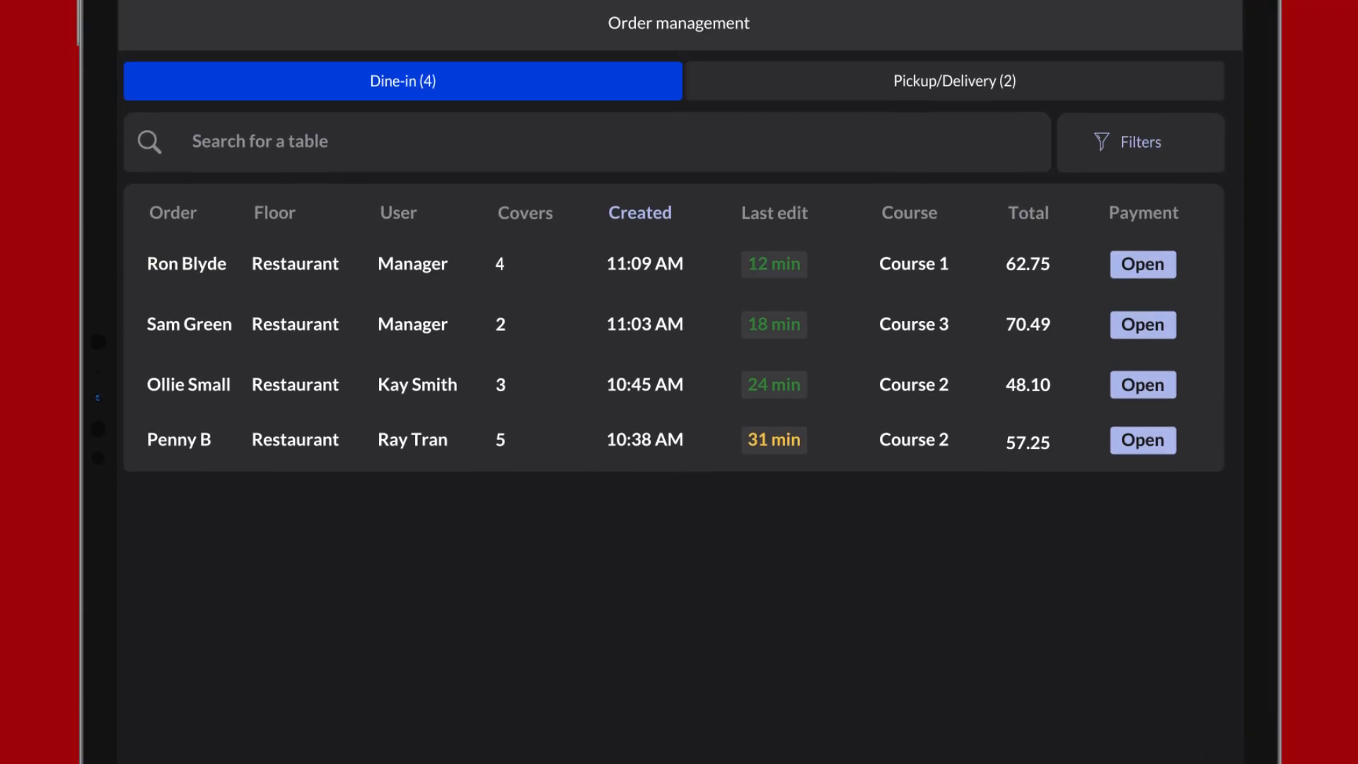
# Step: Reopen the Table 12 order and print its receipt
pyautogui.click(1142, 325)
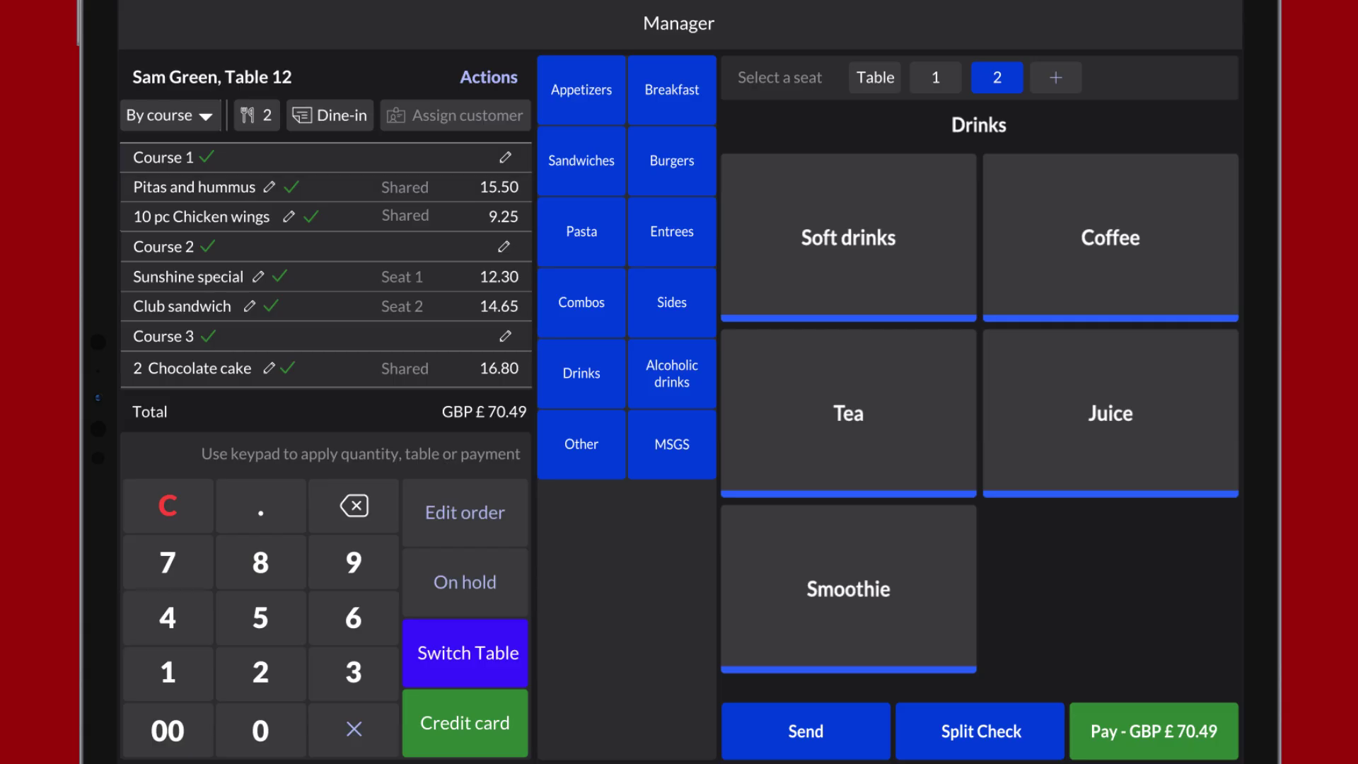
pyautogui.click(488, 79)
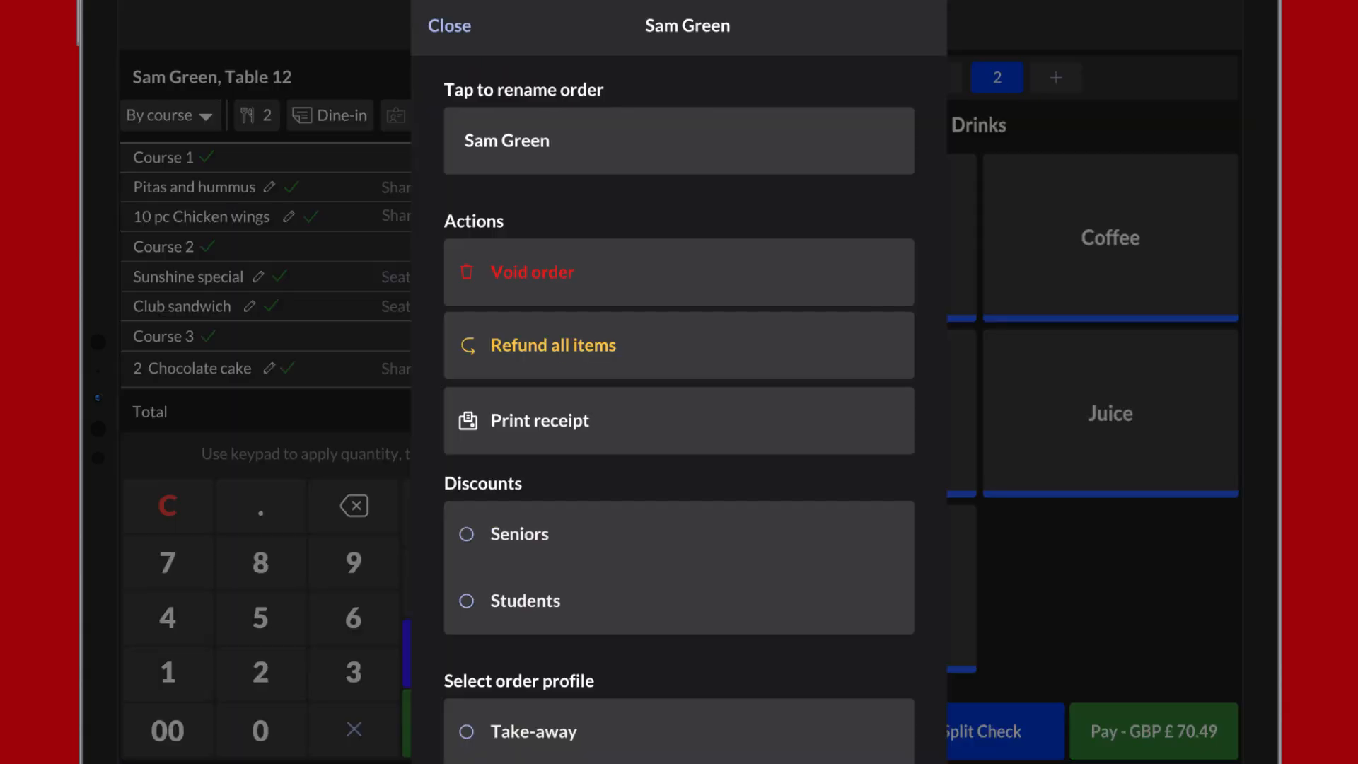
pyautogui.click(539, 423)
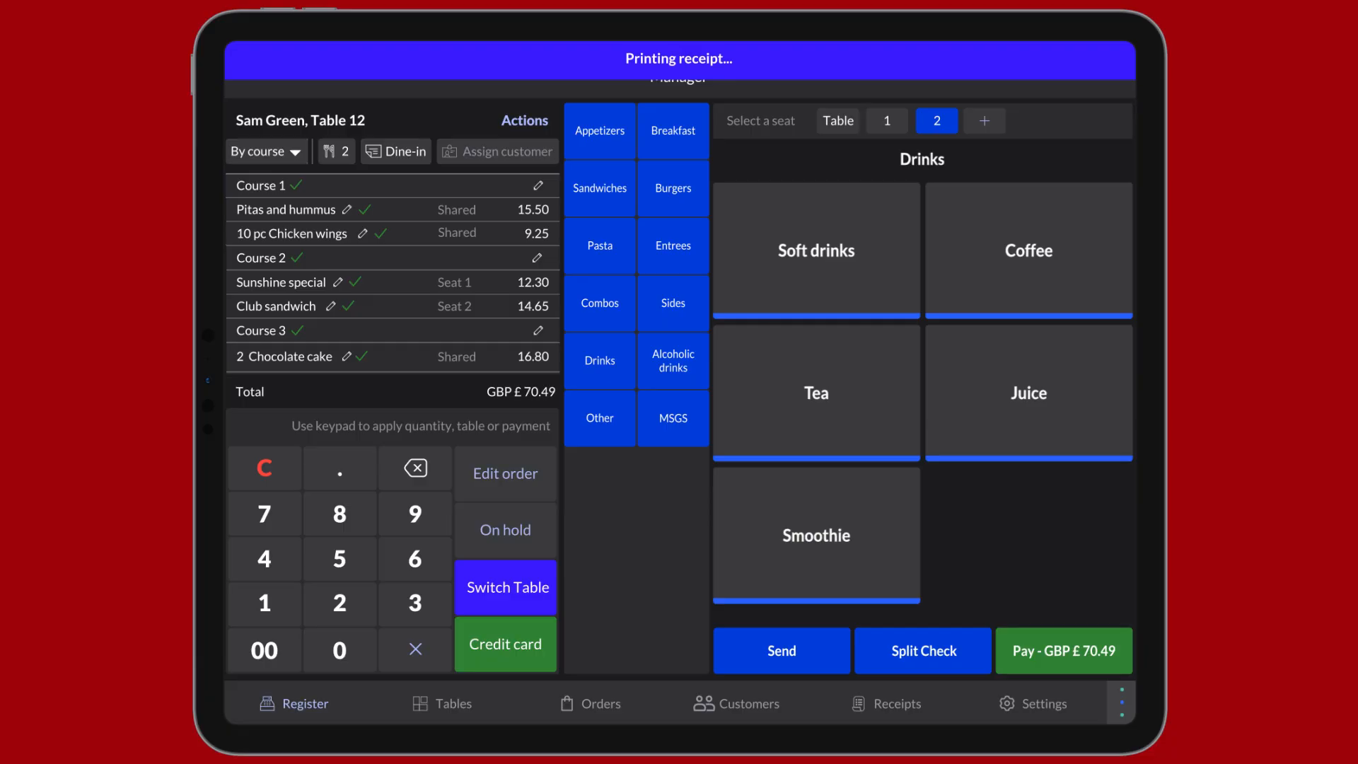
pyautogui.click(1069, 651)
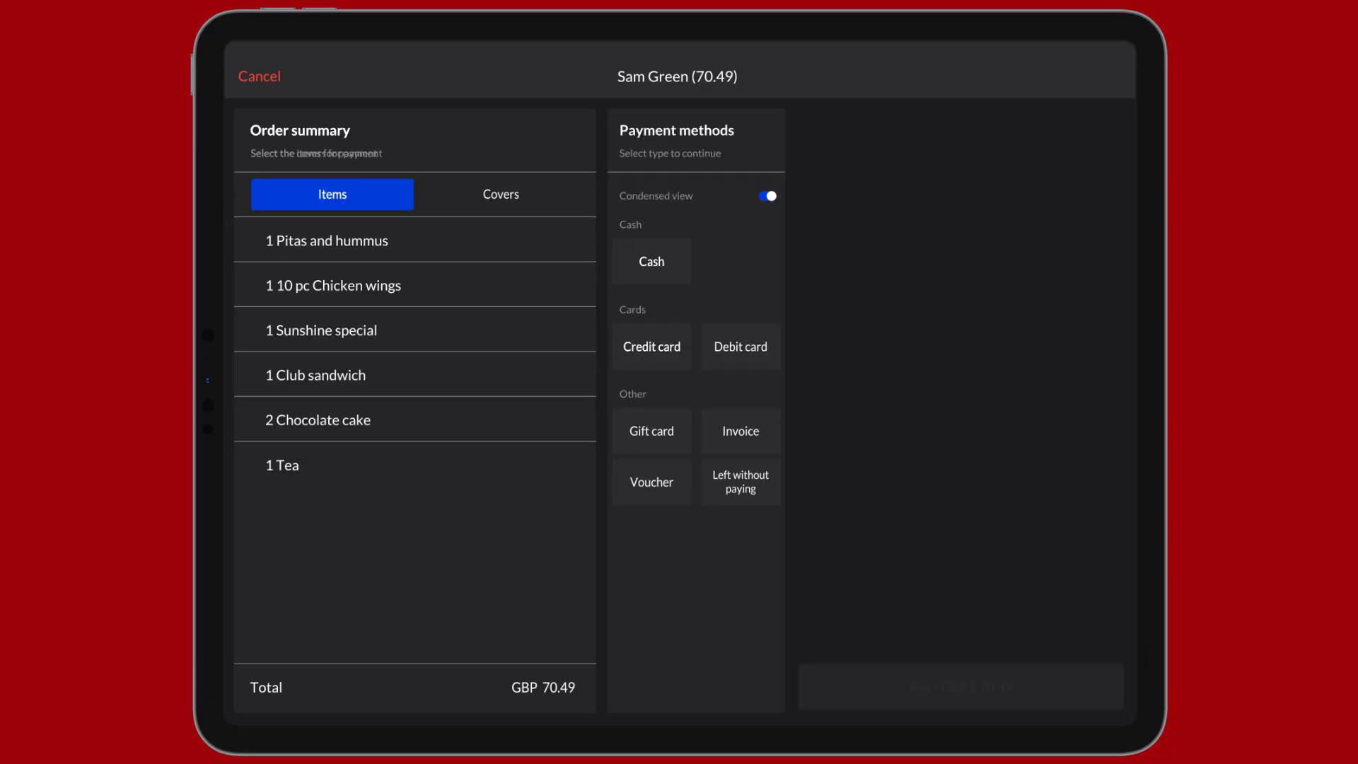
pyautogui.click(651, 262)
pyautogui.click(1018, 255)
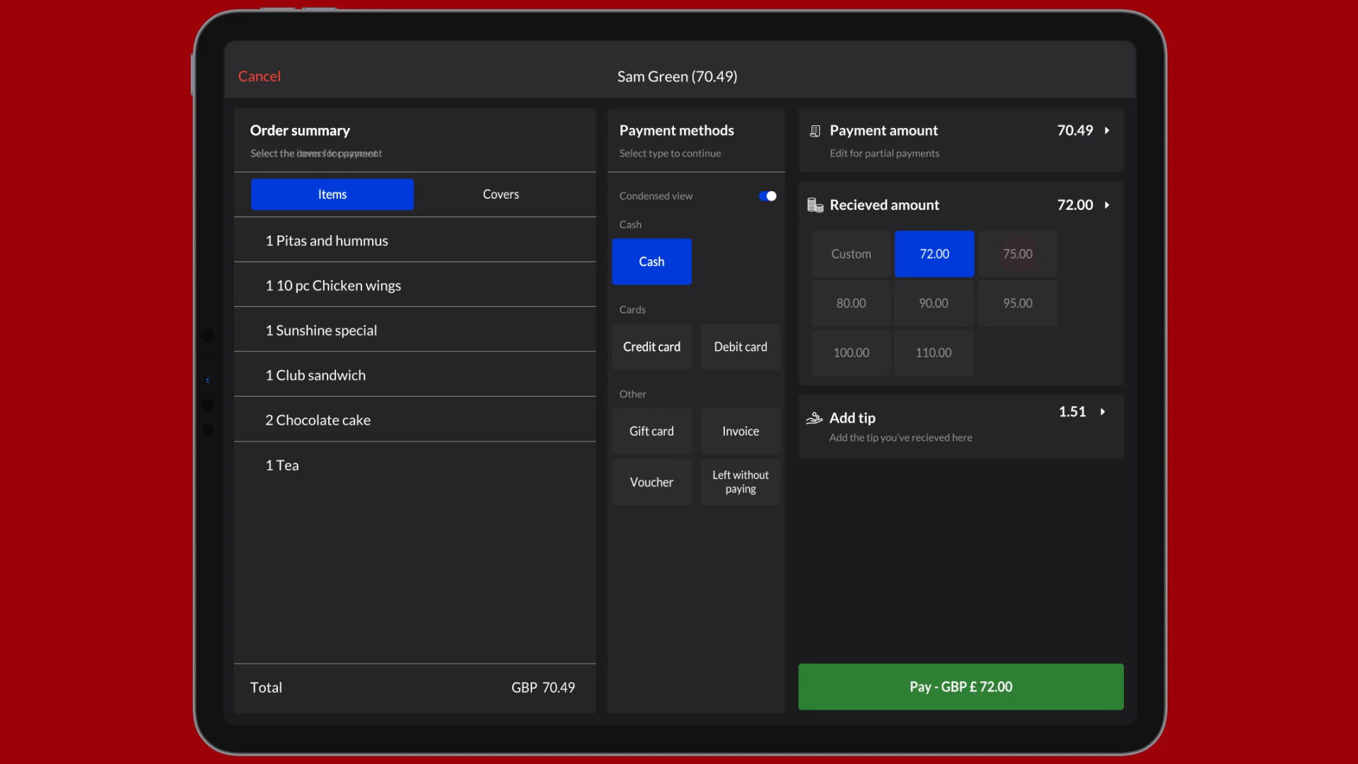
pyautogui.click(1071, 412)
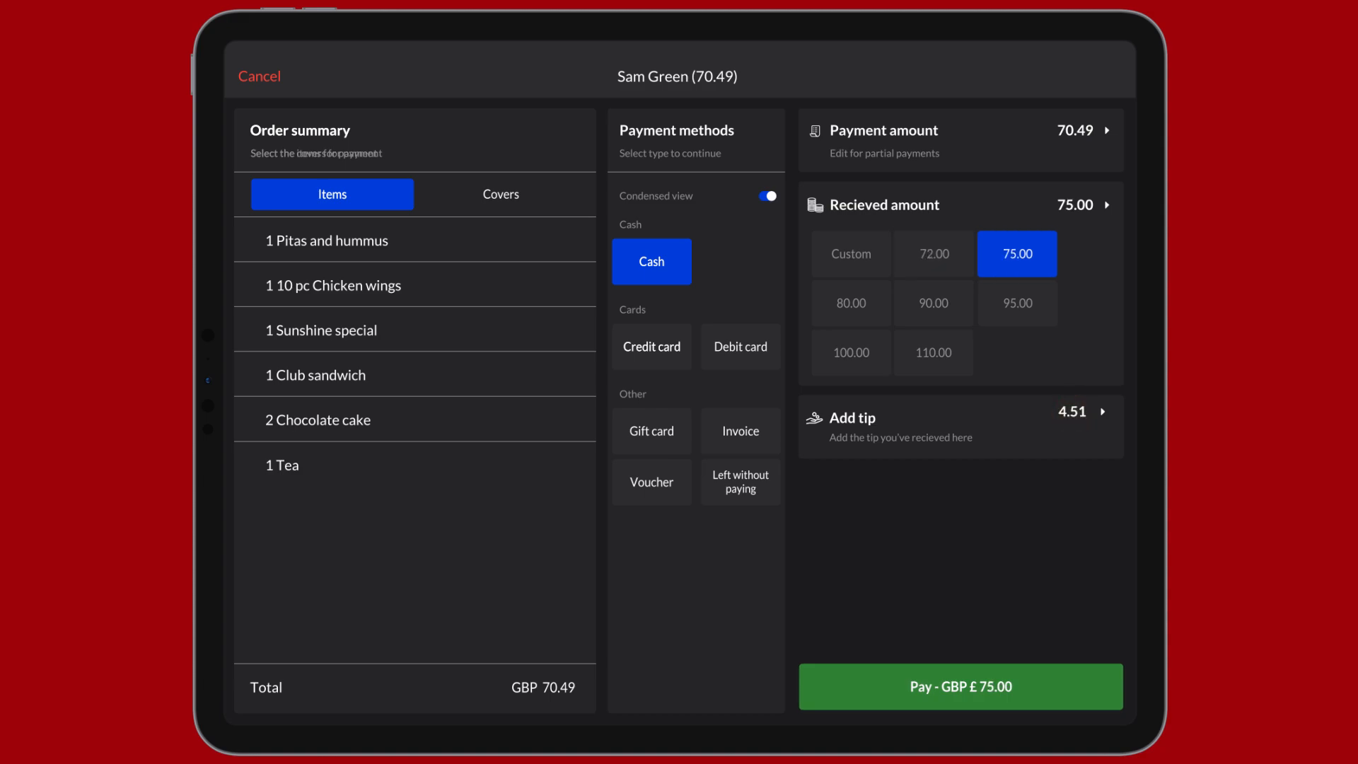
pyautogui.click(959, 686)
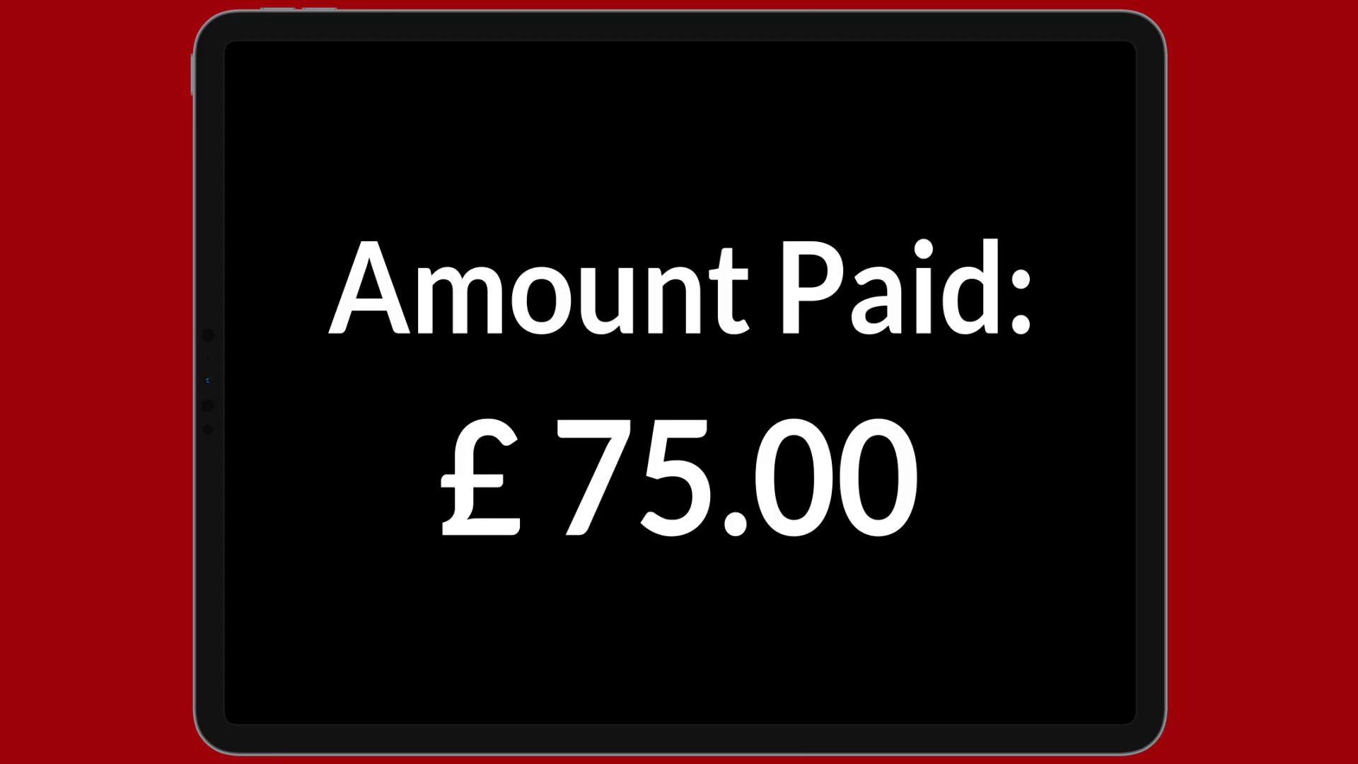